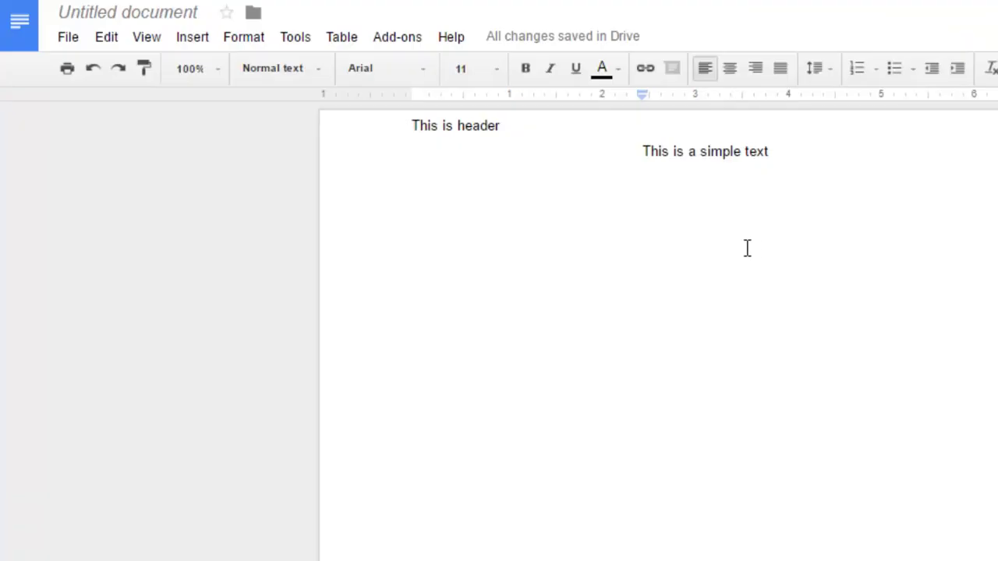
Step: Scroll to review the 'This is header' header and the footer, then put the header into edit mode
left_click(523, 131)
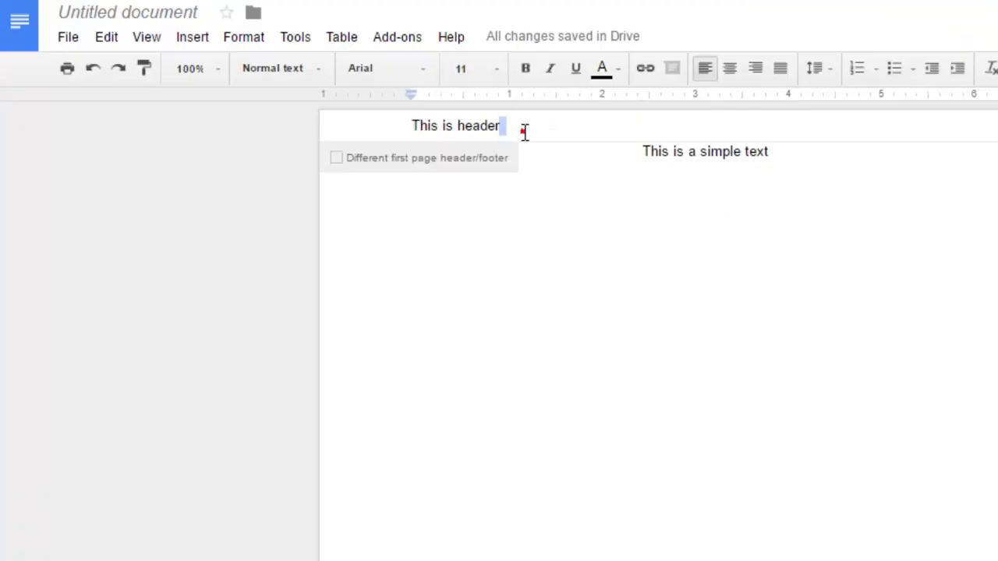
left_click(751, 232)
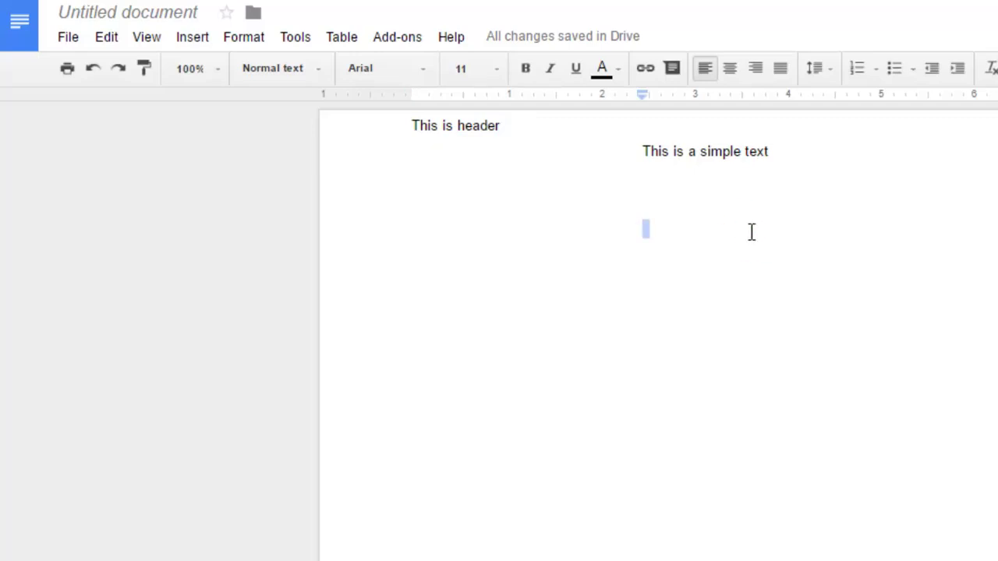
left_click(753, 217)
scroll(753, 217, "down", 5)
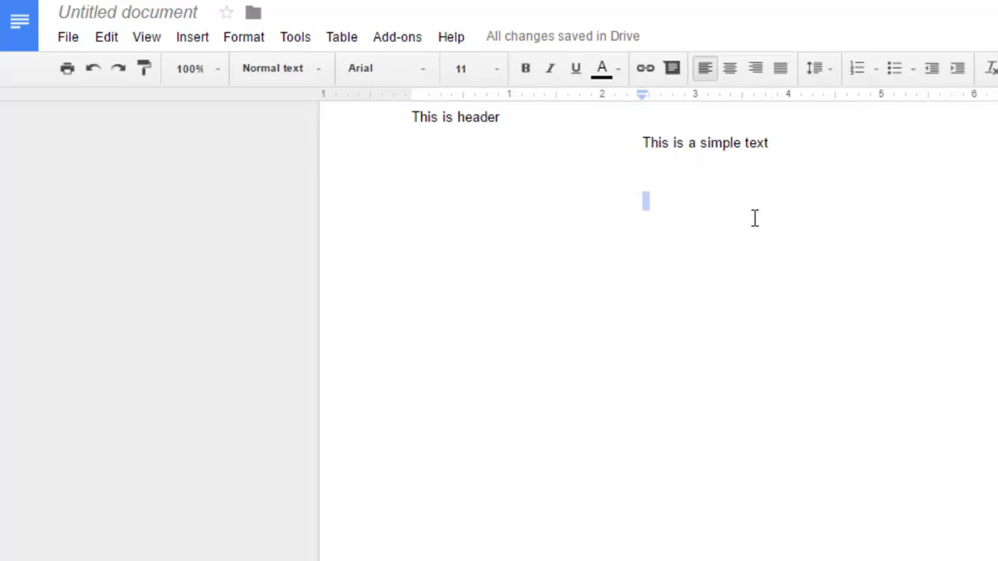
scroll(754, 217, "down", 5)
scroll(754, 217, "up", 4)
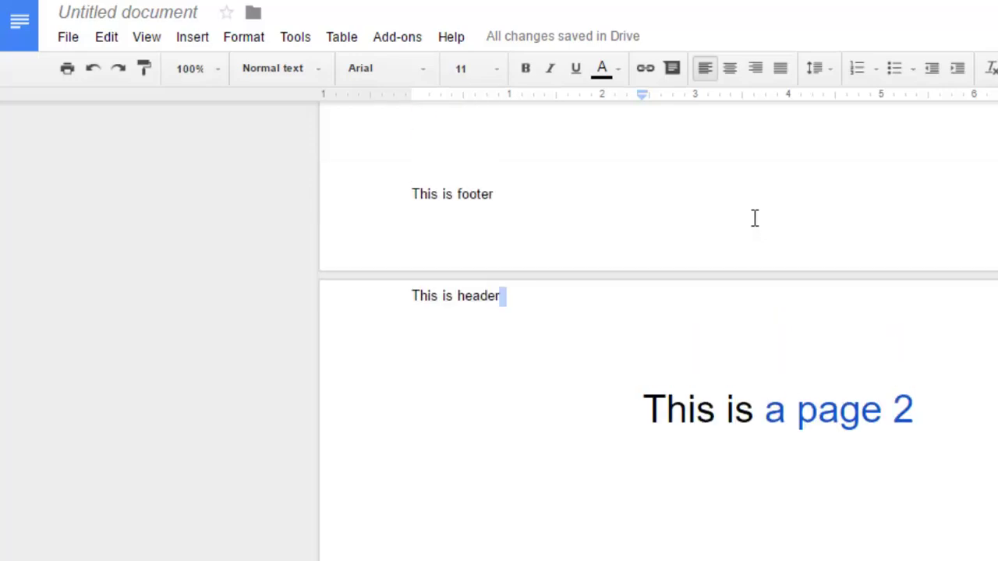
scroll(754, 217, "up", 5)
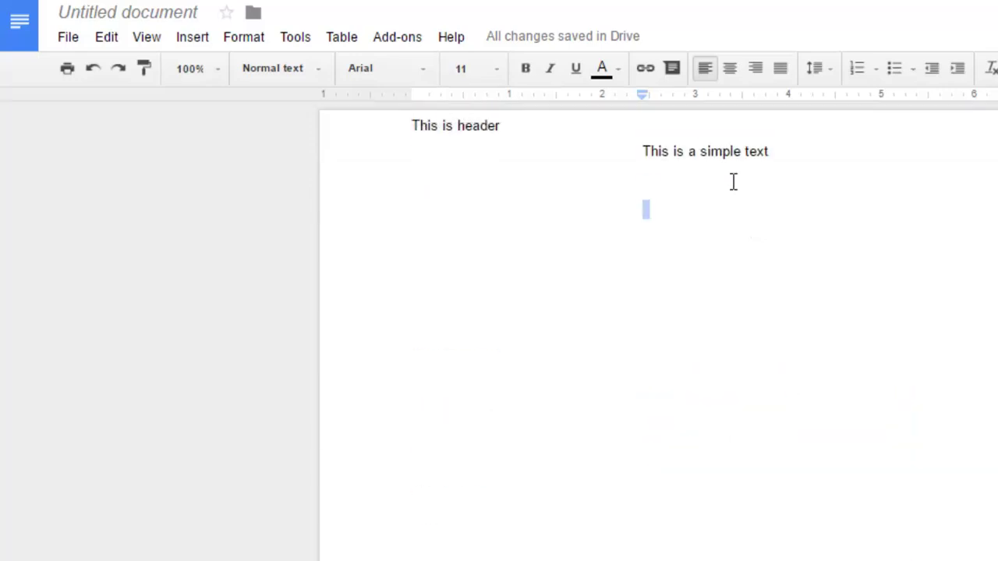
left_click(493, 134)
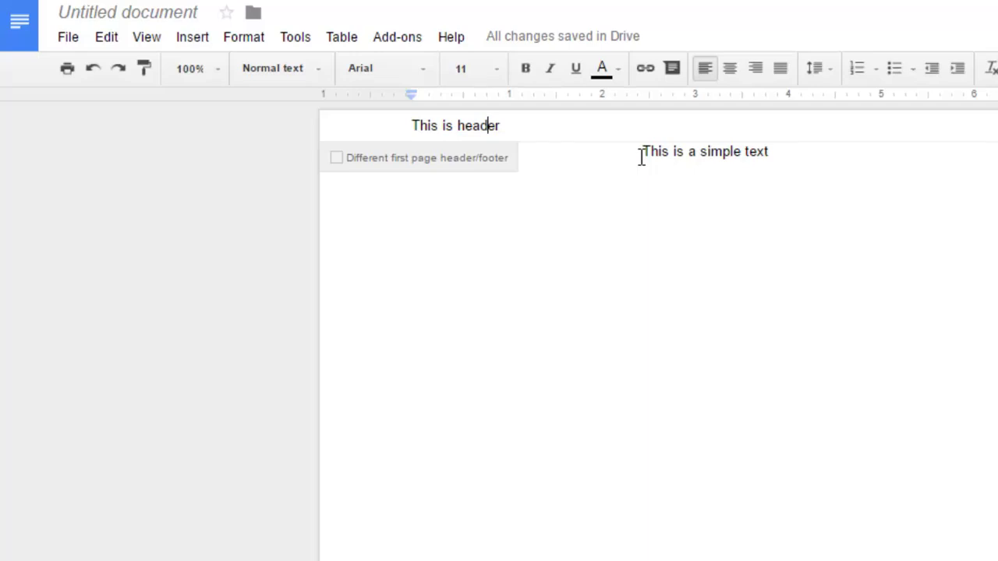
Step: Delete the 'This is header' text from the page header
double_click(575, 128)
left_click(575, 128)
key("BackSpace")
key("BackSpace")
key("BackSpace")
key("BackSpace")
key("BackSpace")
key("BackSpace")
key("BackSpace")
key("BackSpace")
key("BackSpace")
key("BackSpace")
key("BackSpace")
key("BackSpace")
key("BackSpace")
key("BackSpace")
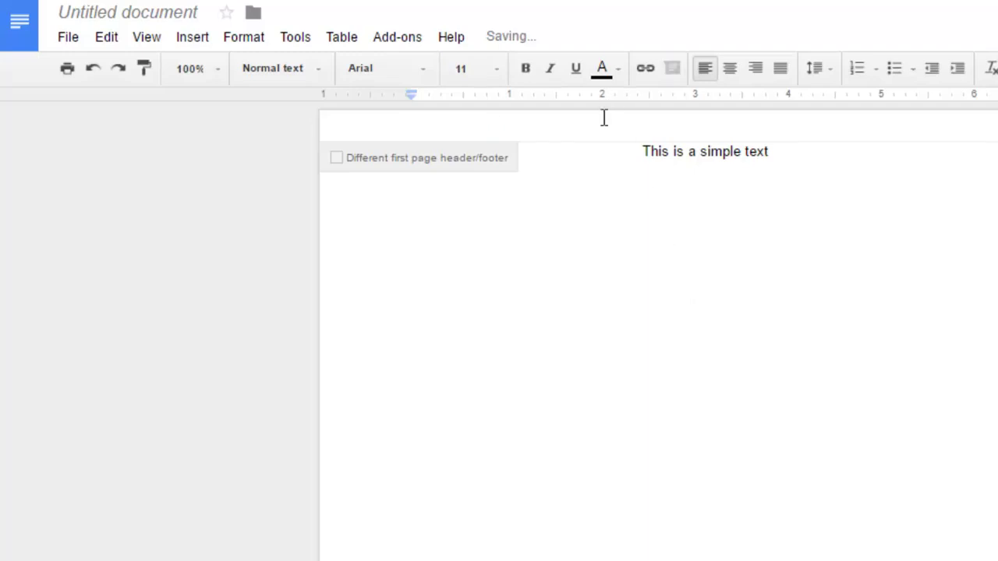
left_click(626, 398)
Step: Clear the footer text and return to the body
scroll(627, 398, "down", 6)
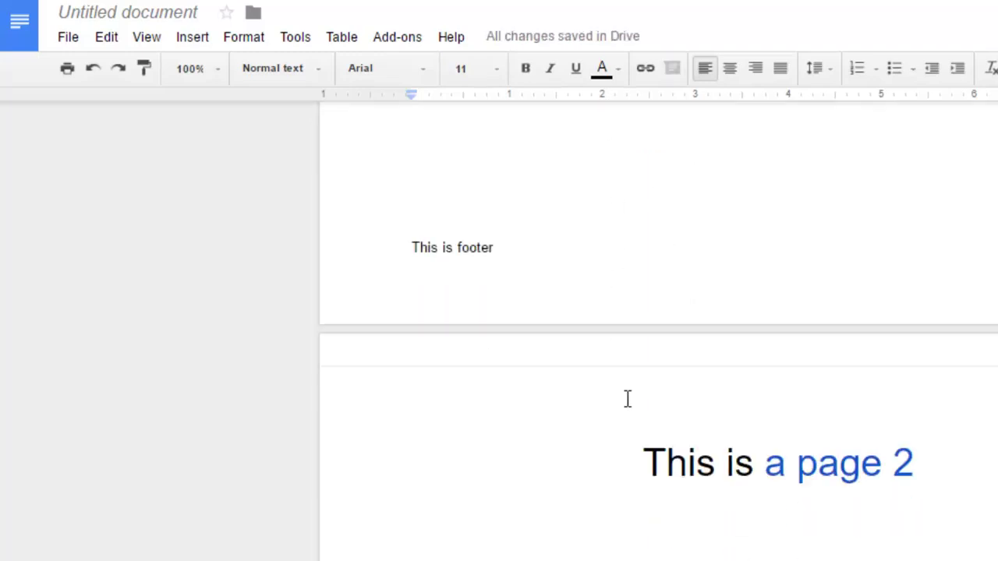
scroll(507, 242, "up", 4)
double_click(510, 310)
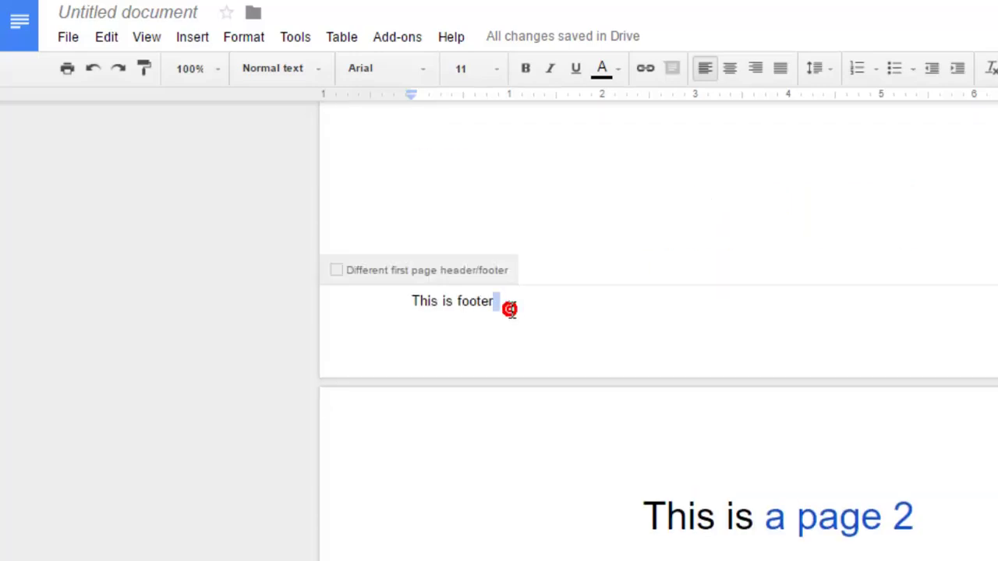
key("BackSpace")
key("BackSpace")
key("BackSpace")
key("BackSpace")
key("BackSpace")
key("BackSpace")
key("BackSpace")
key("BackSpace")
key("BackSpace")
key("BackSpace")
key("BackSpace")
key("BackSpace")
key("BackSpace")
key("BackSpace")
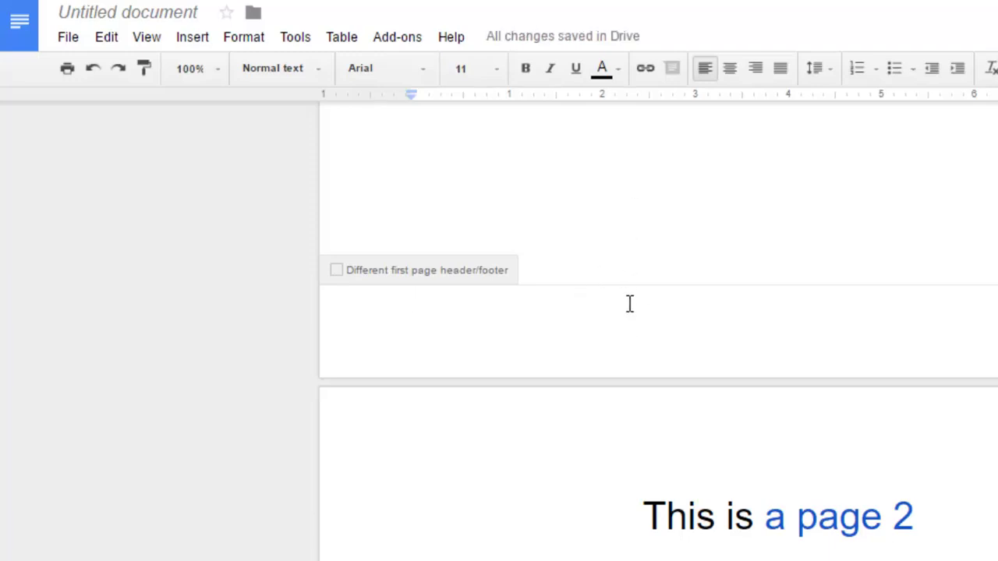
left_click(594, 193)
scroll(595, 193, "up", 2)
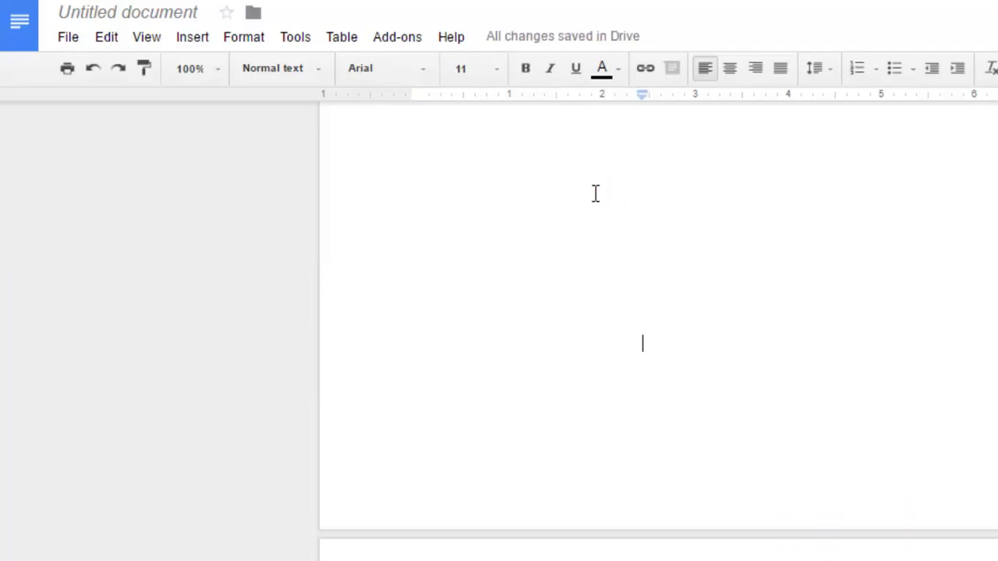
scroll(594, 193, "up", 5)
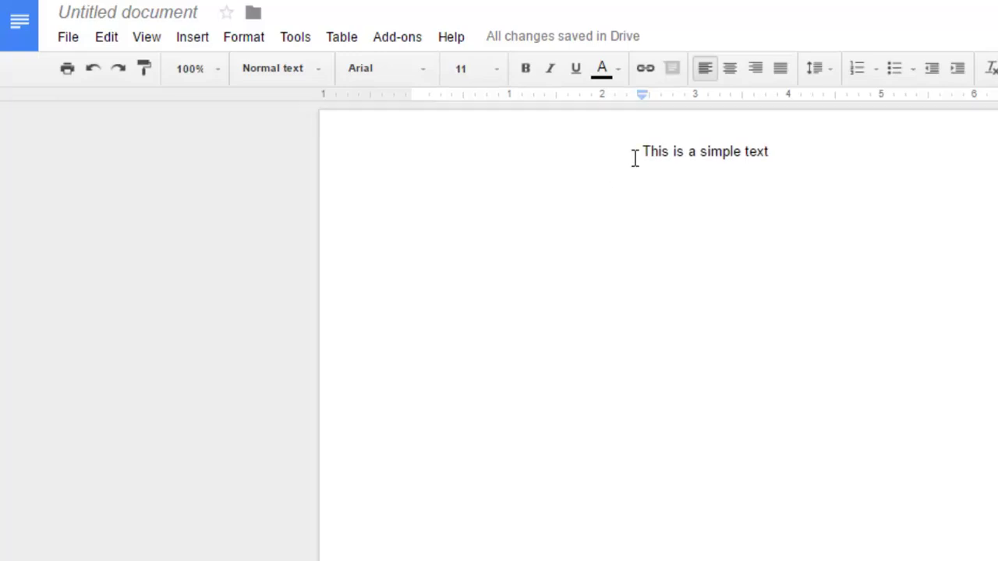
Step: Create a blank 'Untitled document' from File > New > Document and select all its contents
double_click(673, 189)
left_click(697, 150)
left_click(68, 37)
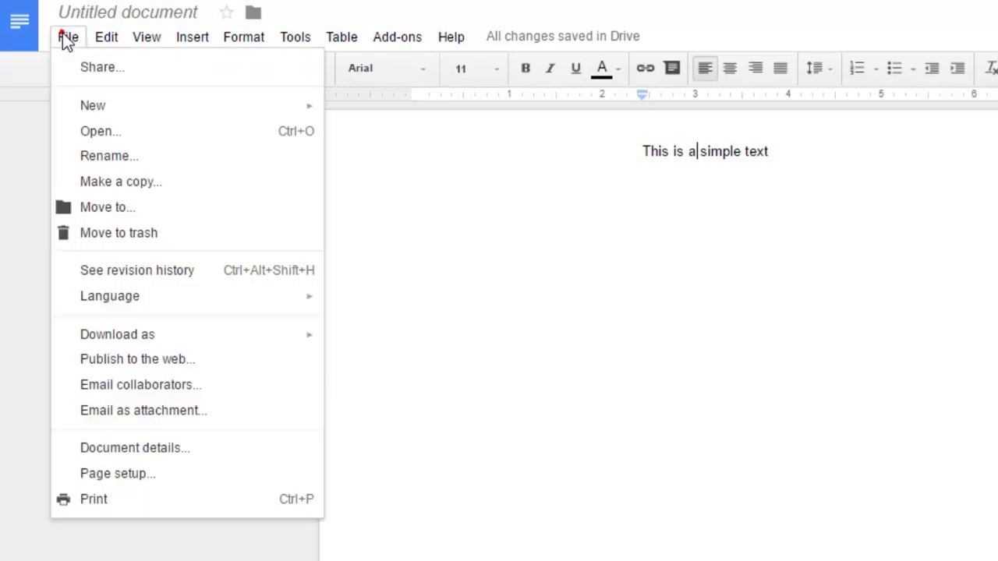
mouse_move(111, 109)
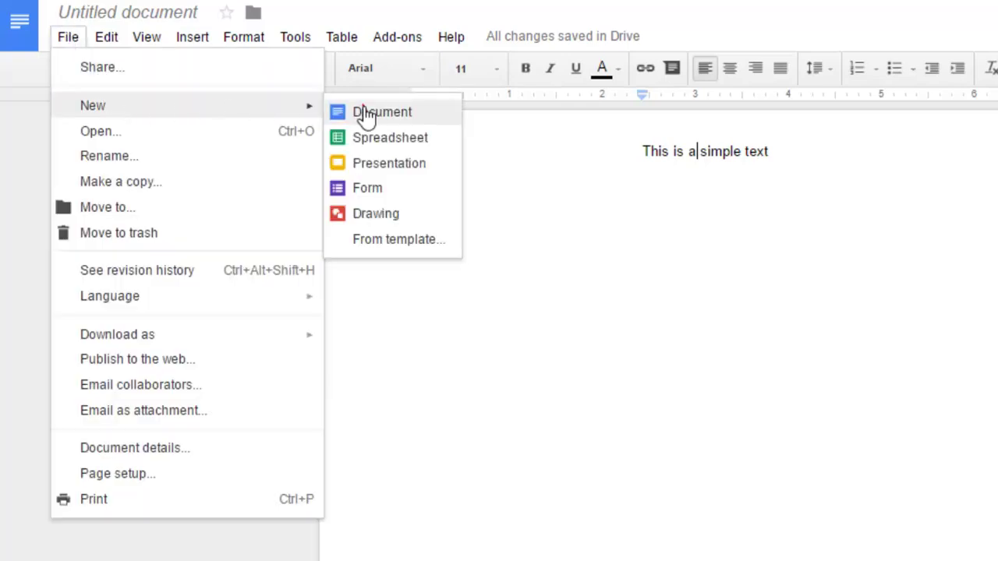
left_click(364, 113)
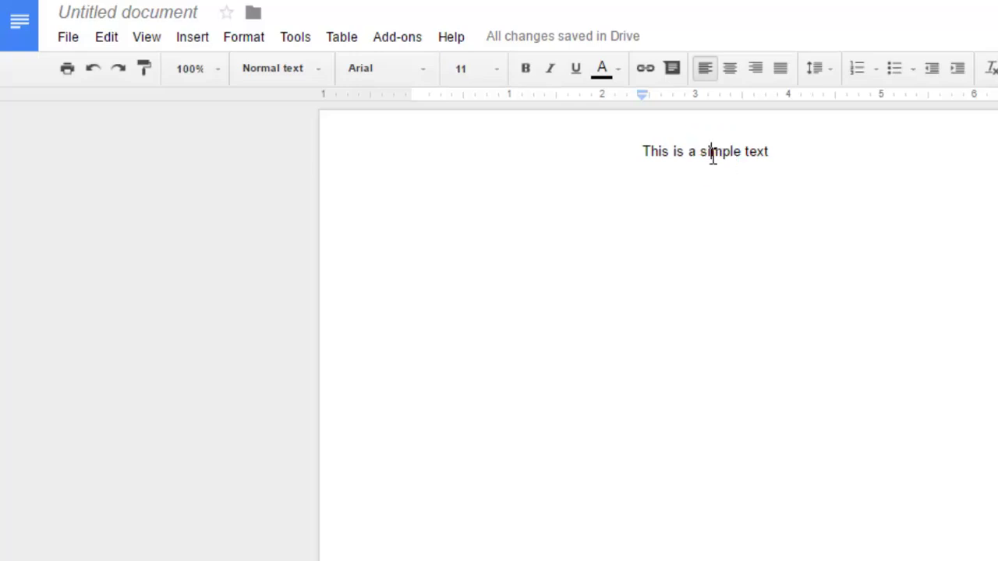
key("ctrl+a")
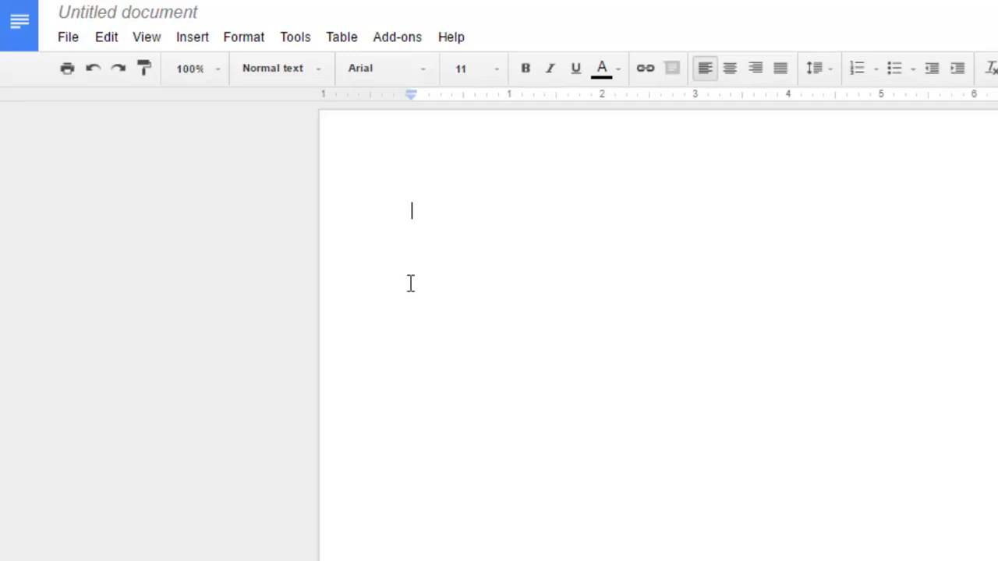
Step: Reduce the top page margin to 0 inches in Page setup
left_click(65, 38)
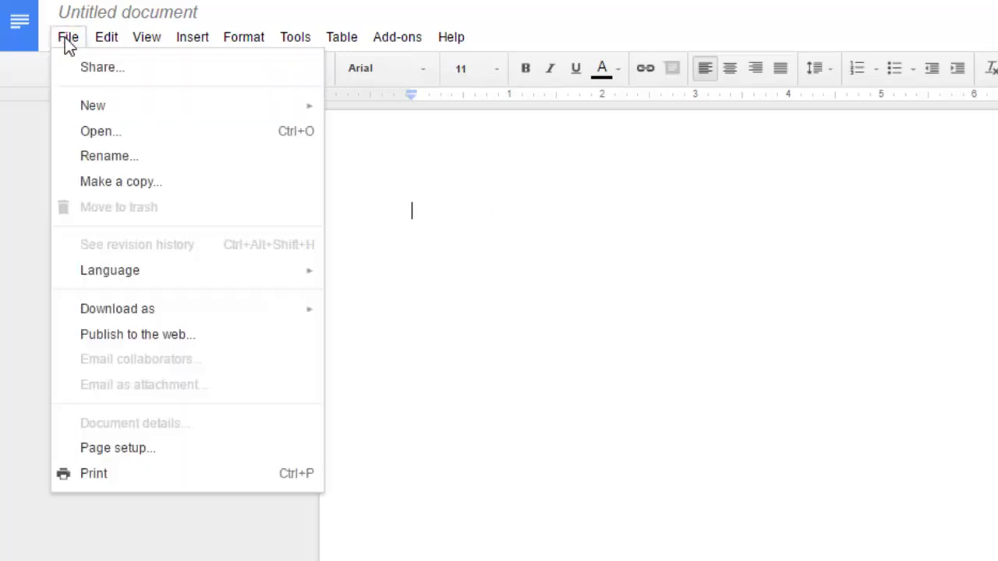
left_click(126, 449)
left_click(880, 242)
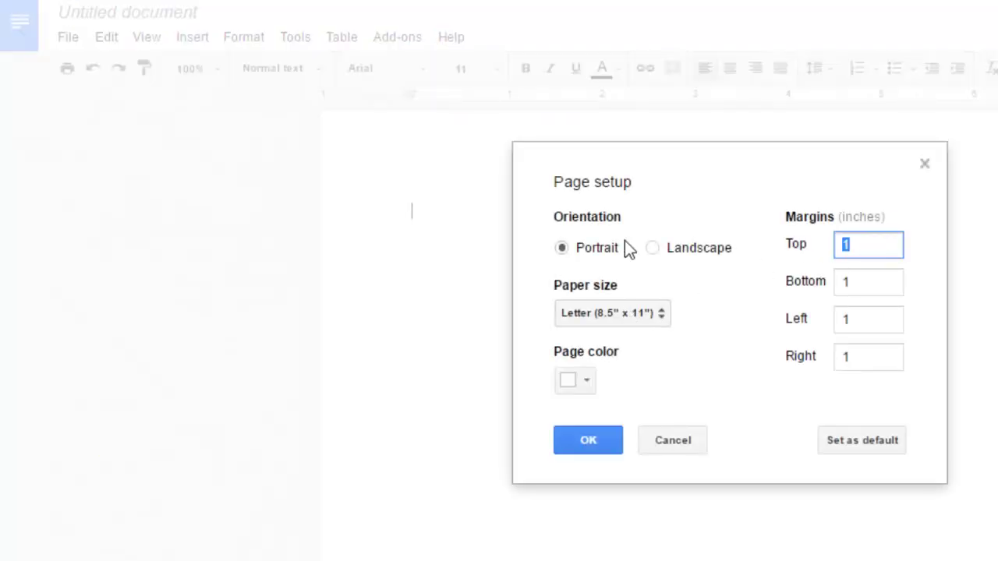
left_click(599, 439)
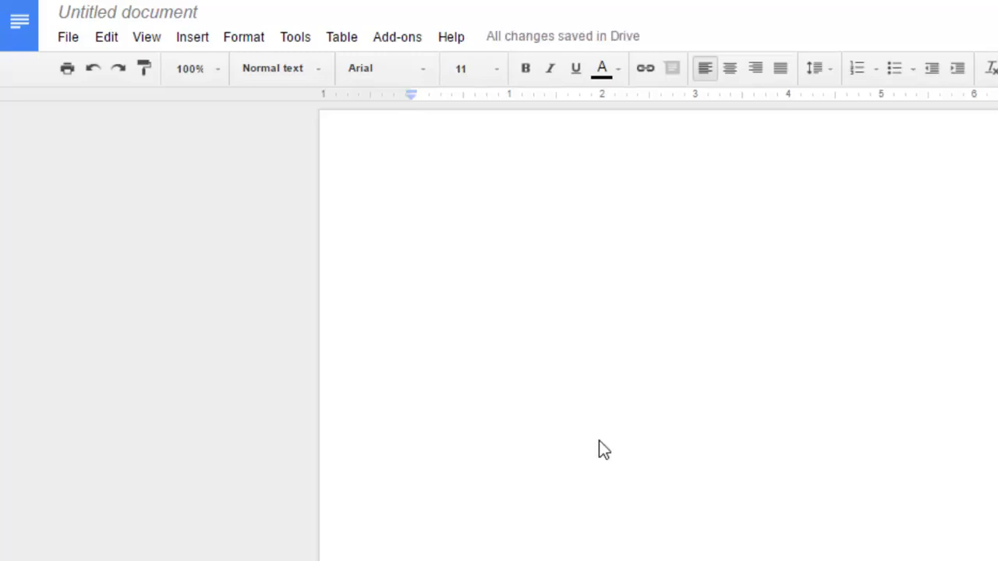
Step: Type filler text 'sdfdsfdffdf' on the empty line above 'This is a page 2'
scroll(601, 449, "down", 5)
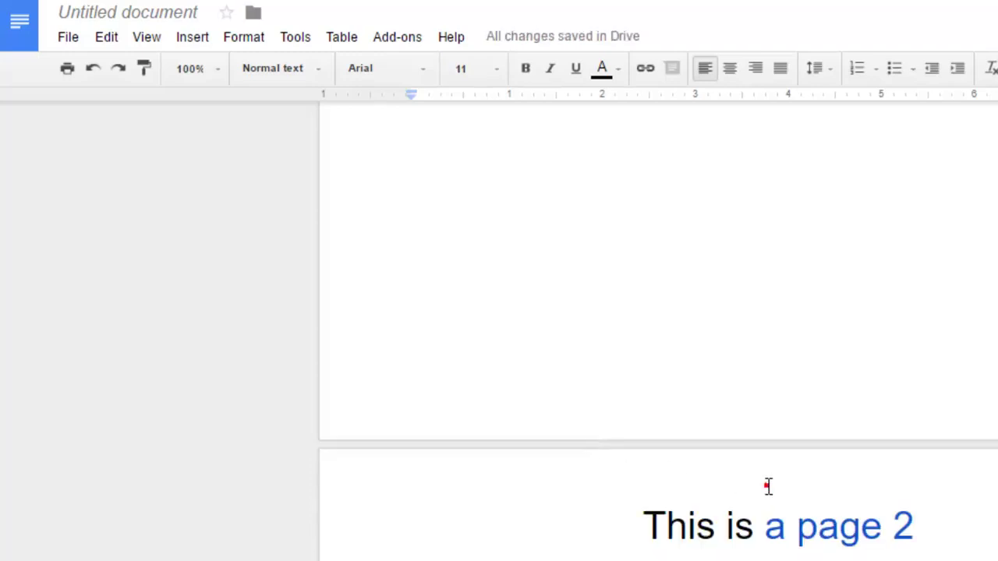
triple_click(765, 485)
left_click(615, 507)
left_click(632, 475)
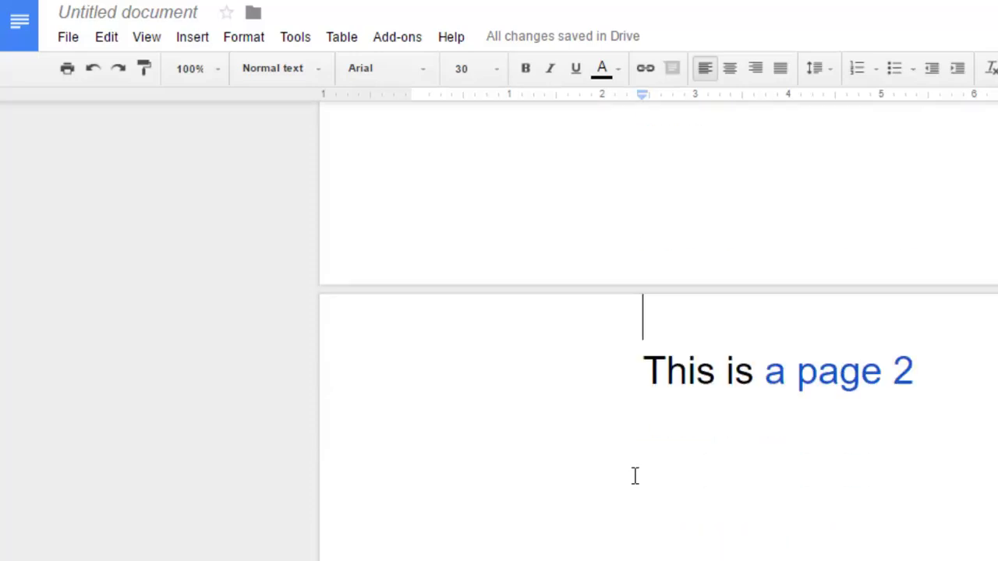
scroll(635, 476, "down", 3)
type("s")
scroll(634, 476, "up", 1)
type("dfdsfdffdf")
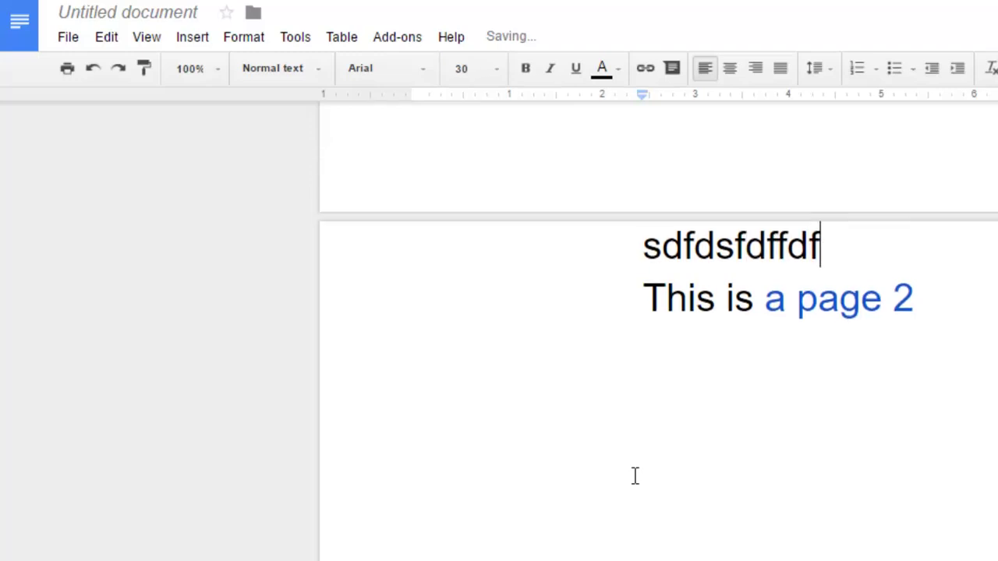
scroll(634, 425, "up", 3)
Step: Add filler lines 'Fdsfsdf', 'Gfdgfdgdfg' and 'dfg' at the bottom of page 1
left_click(613, 339)
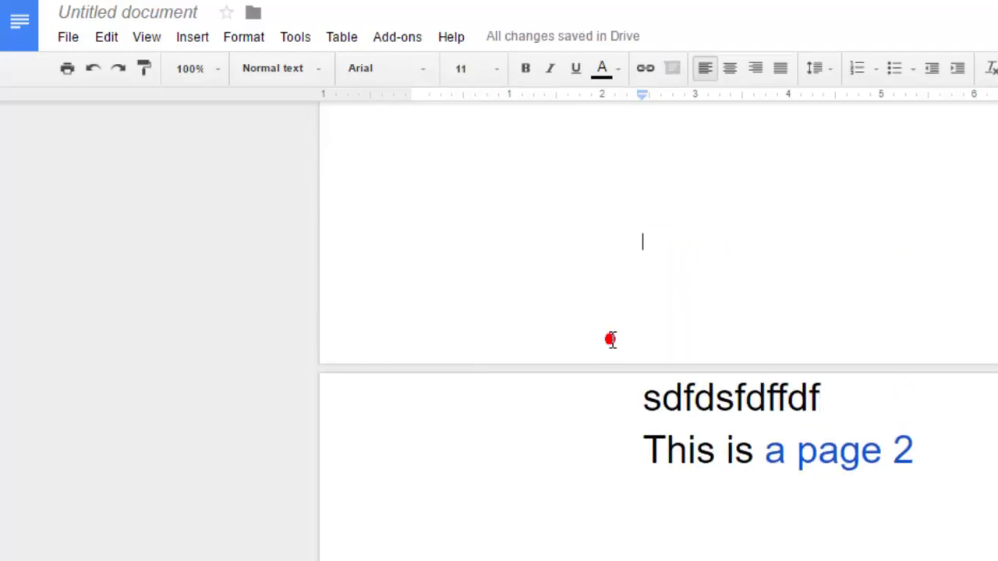
type("fdsfsdf")
key("Return")
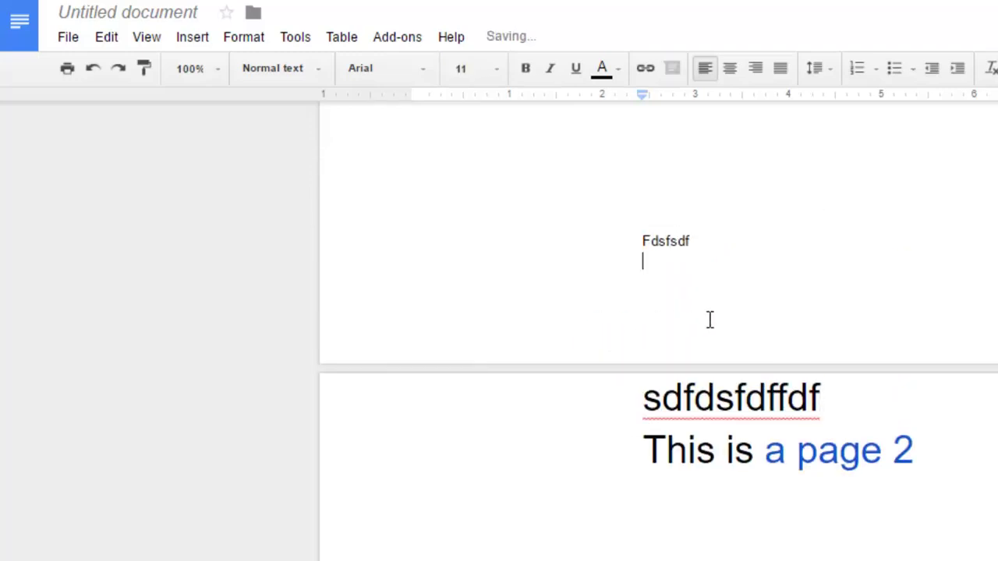
type("gfdgfdgdfg")
key("Return")
type("g")
key("Return")
type("df")
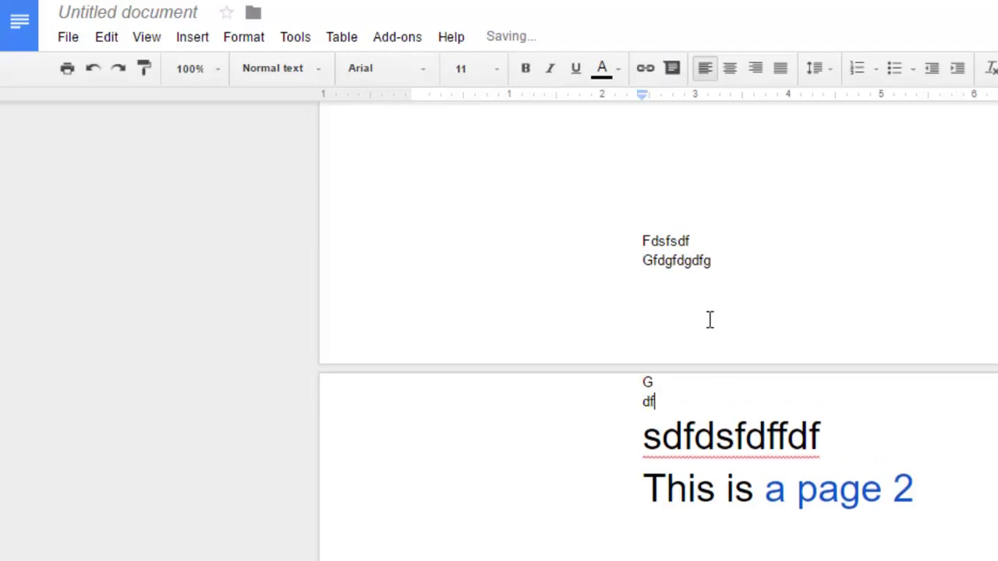
type("g")
key("Return")
type("dfg")
left_click(709, 320)
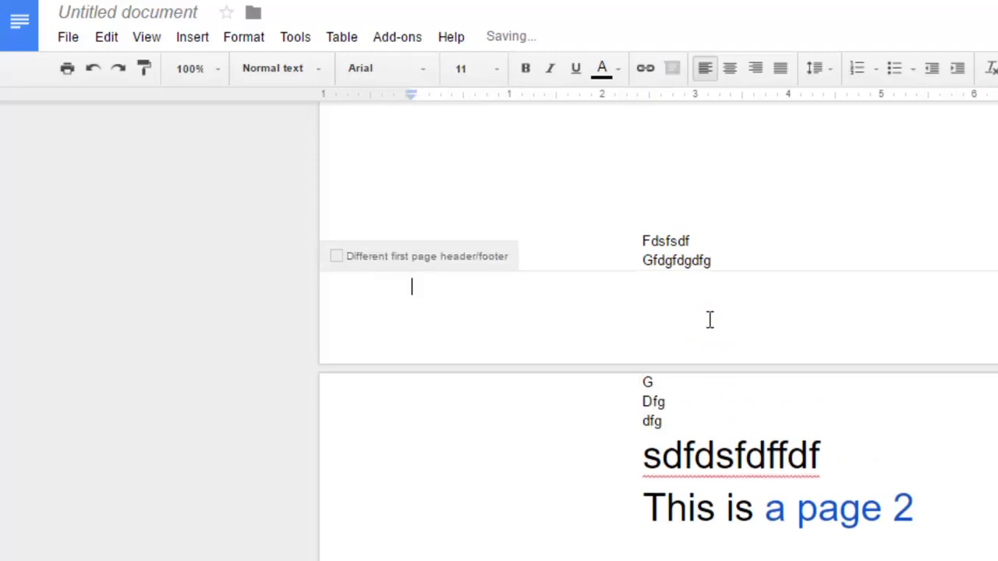
left_click(730, 260)
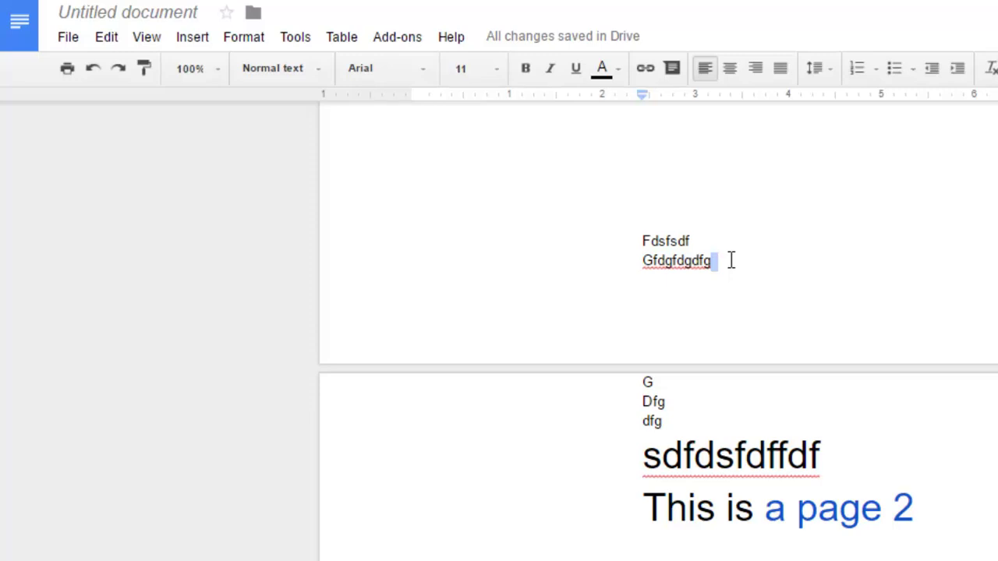
left_click(707, 296)
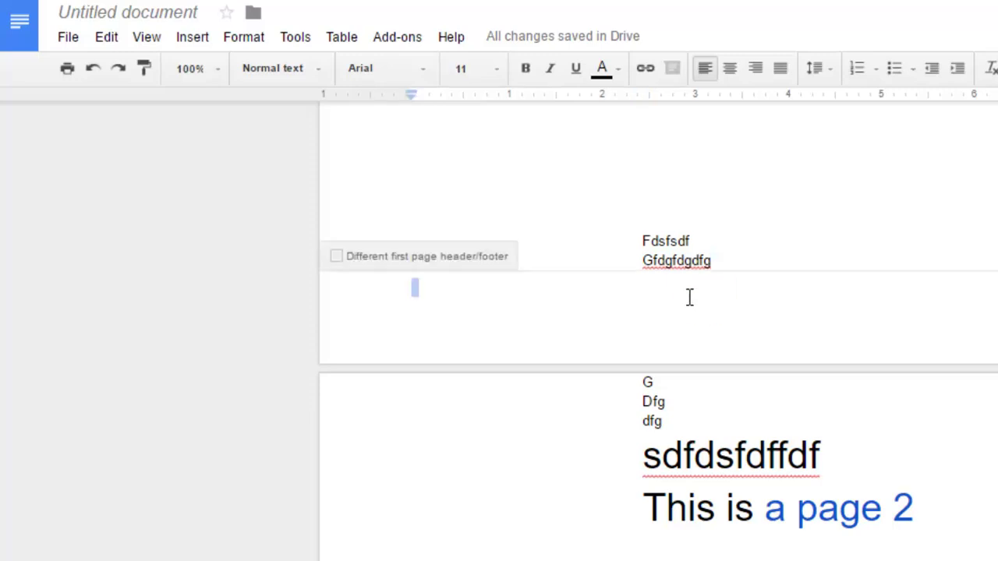
Step: Set the bottom page margin to 0 inches in Page setup, then select all the document text
left_click(69, 38)
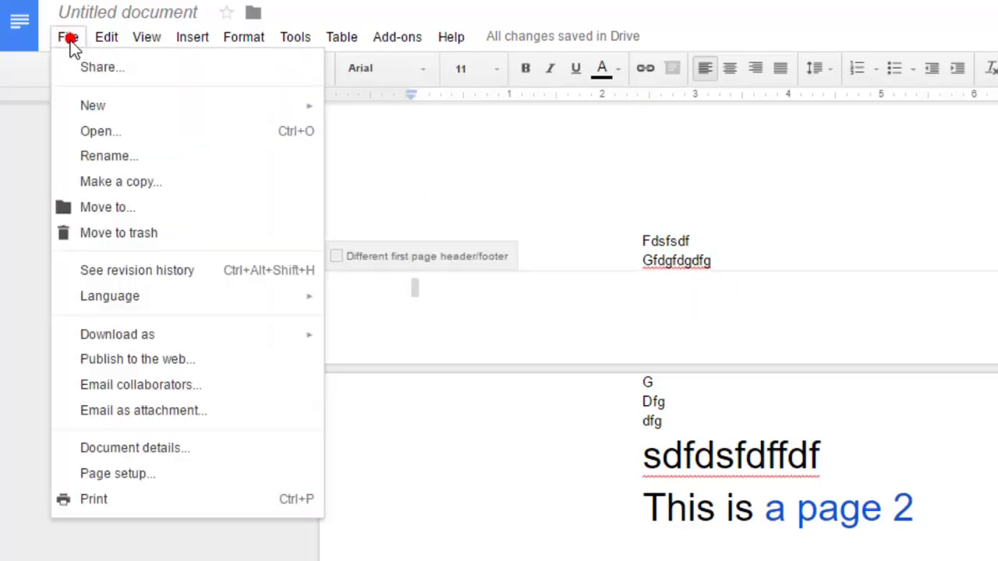
left_click(116, 477)
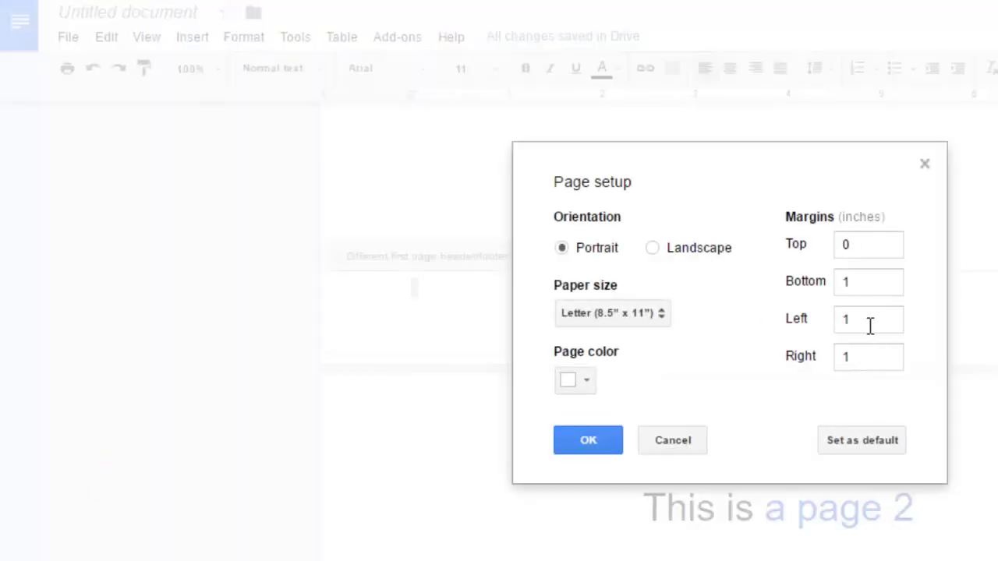
left_click(870, 284)
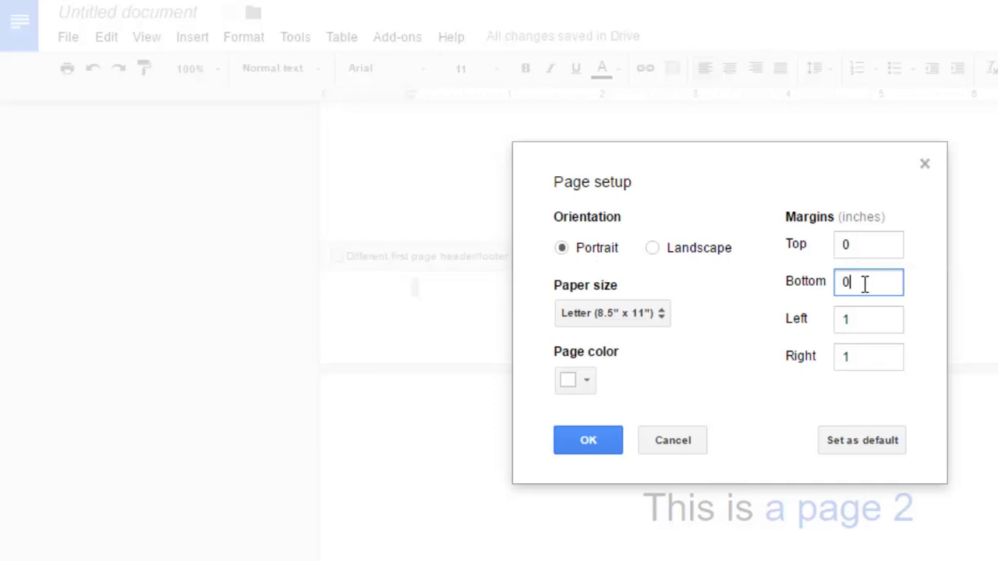
type("0")
left_click(598, 438)
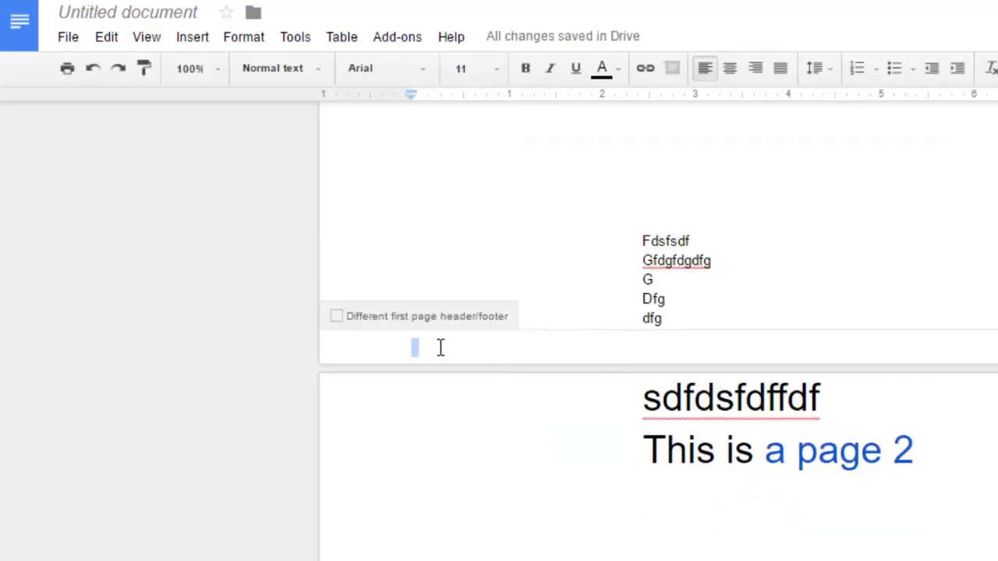
left_click(406, 344)
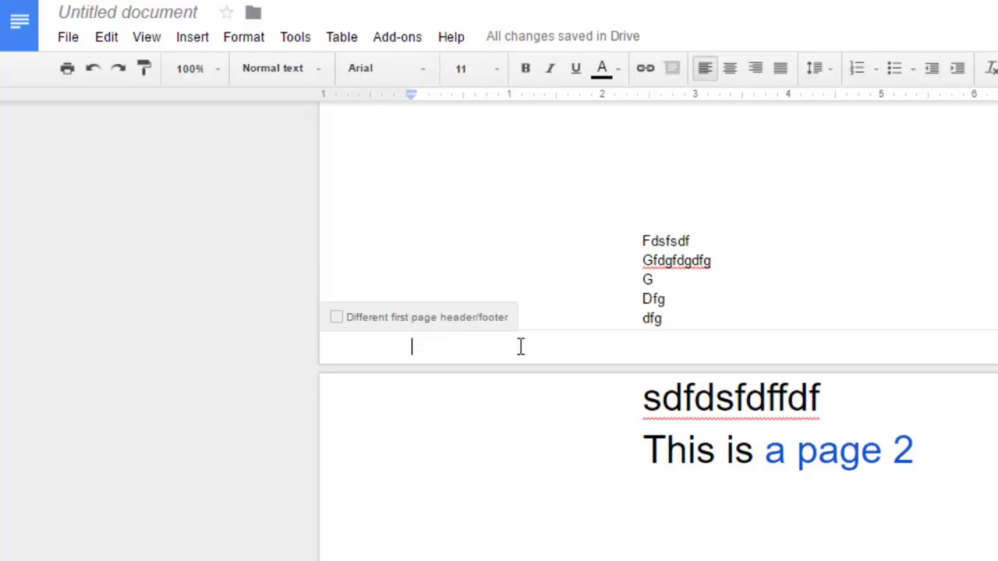
left_click(720, 287)
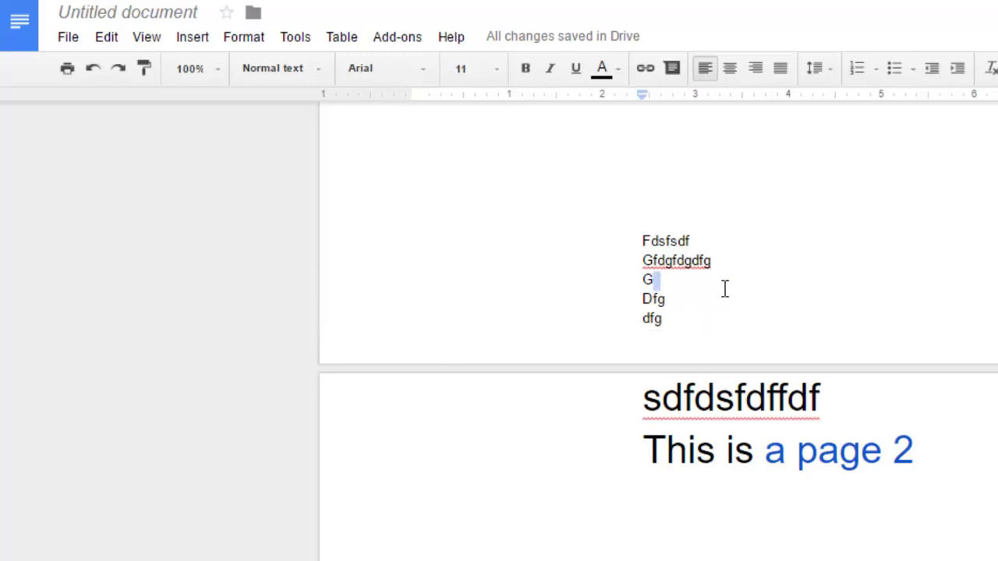
key("ctrl+a")
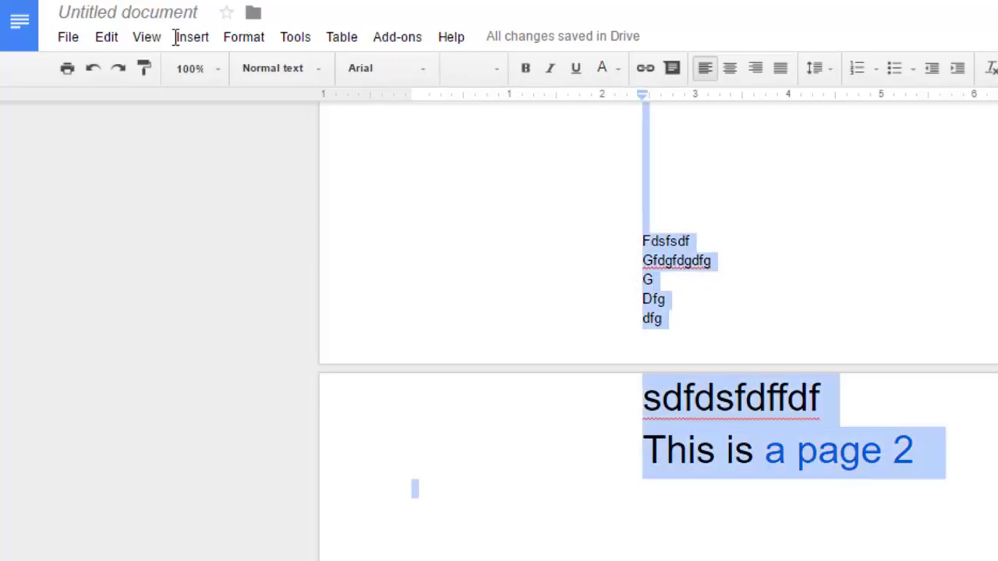
Step: Create another blank 'Untitled document' with File > New > Document
left_click(77, 41)
mouse_move(173, 109)
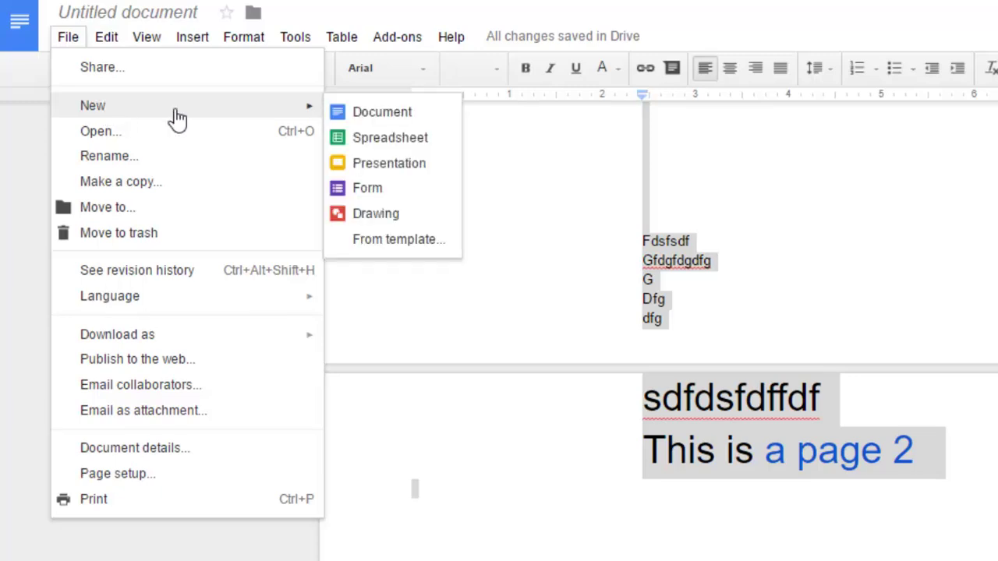
left_click(382, 113)
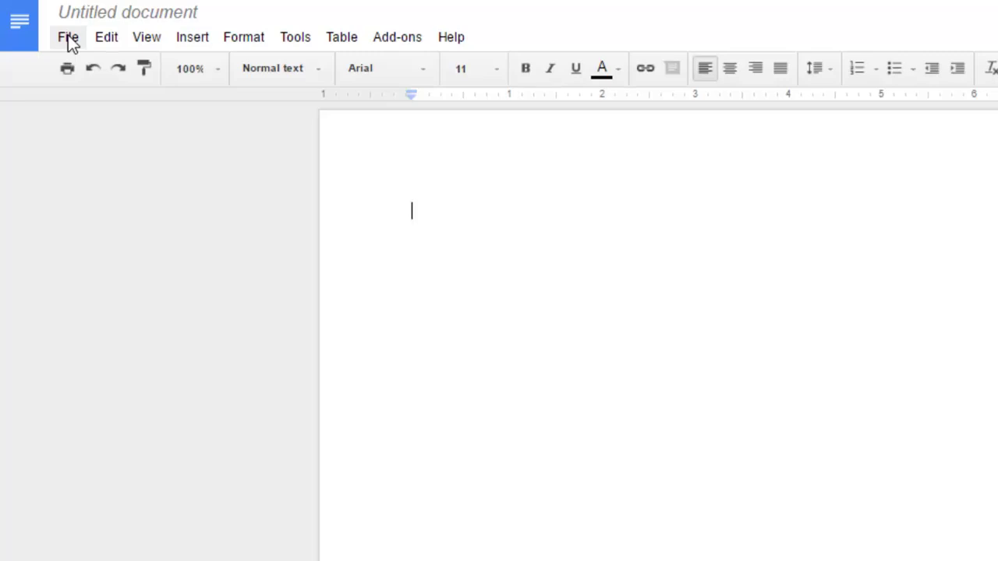
Step: In Page setup, enter 0 for both the Top and Bottom margins and apply
left_click(69, 39)
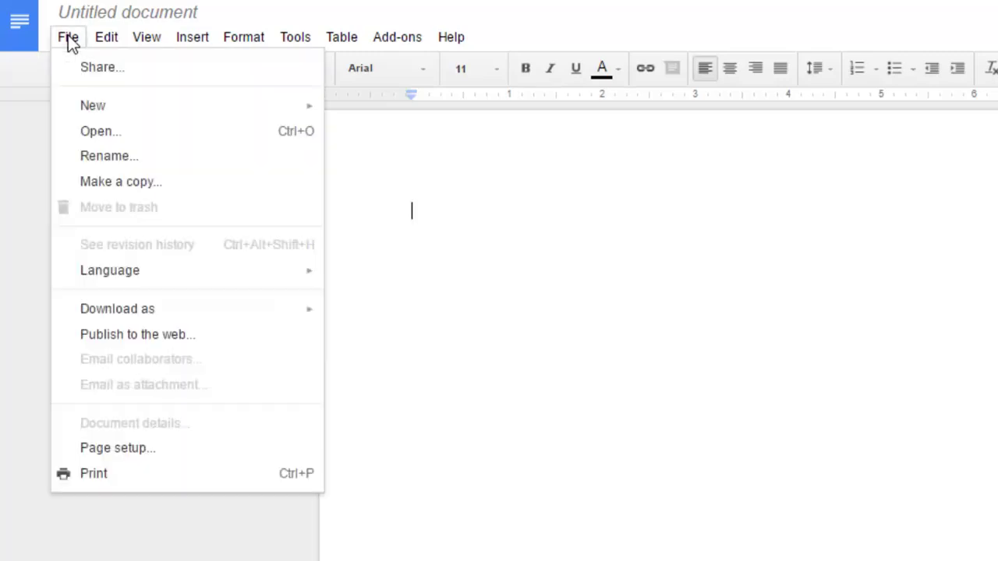
left_click(131, 451)
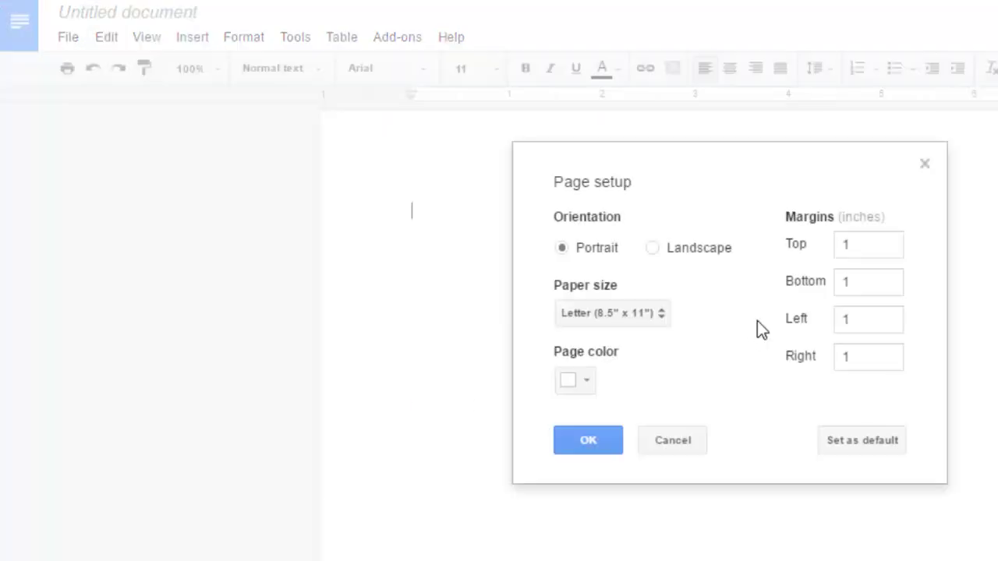
left_click(857, 244)
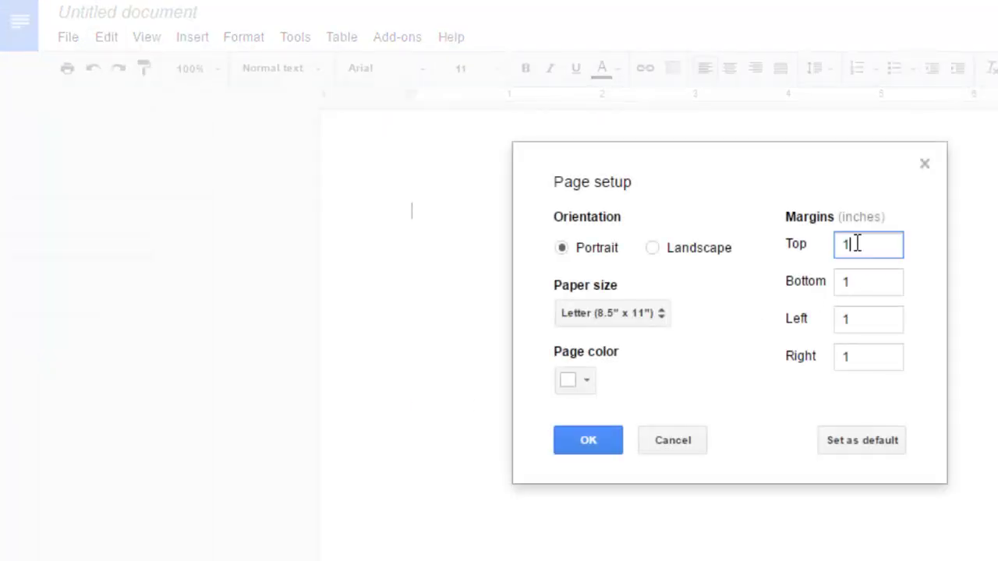
key("ctrl+a")
type("0")
left_click(867, 282)
key("ctrl+a")
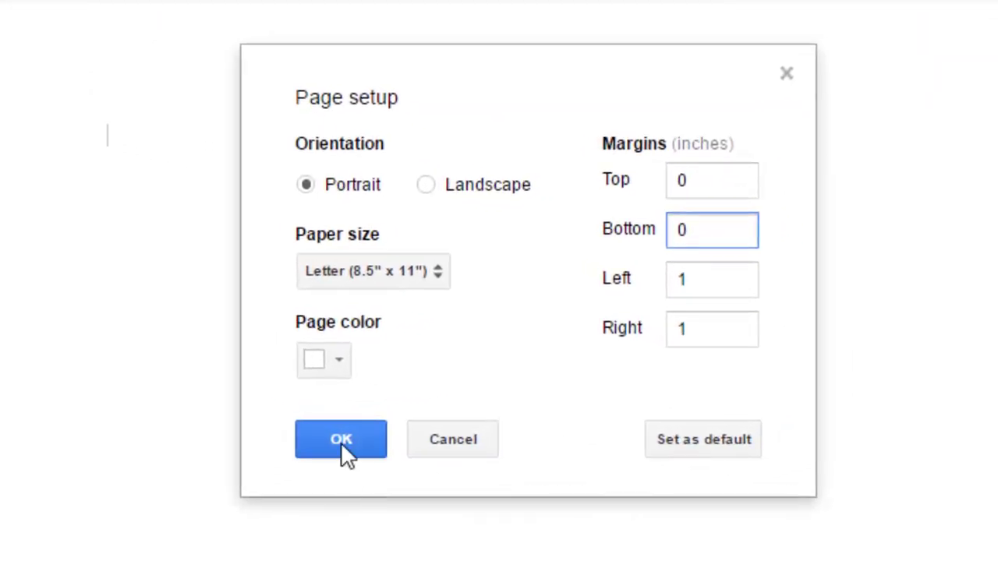
left_click(342, 443)
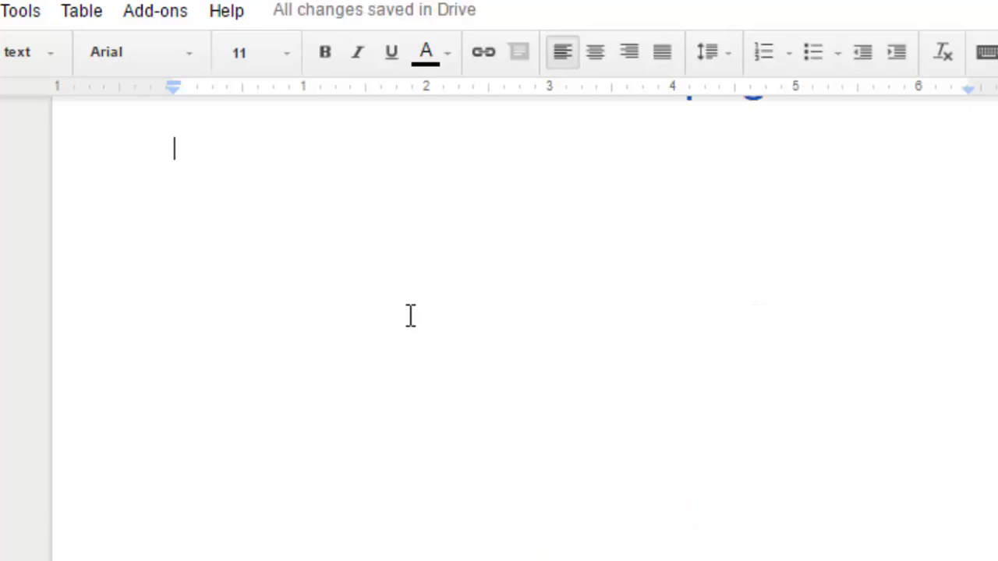
Step: Type filler lines 'sdsdsd', 'sdsdsds' and 'sdsdsdsdsdsd' after 'dfg'
left_click_drag(556, 468, 564, 483)
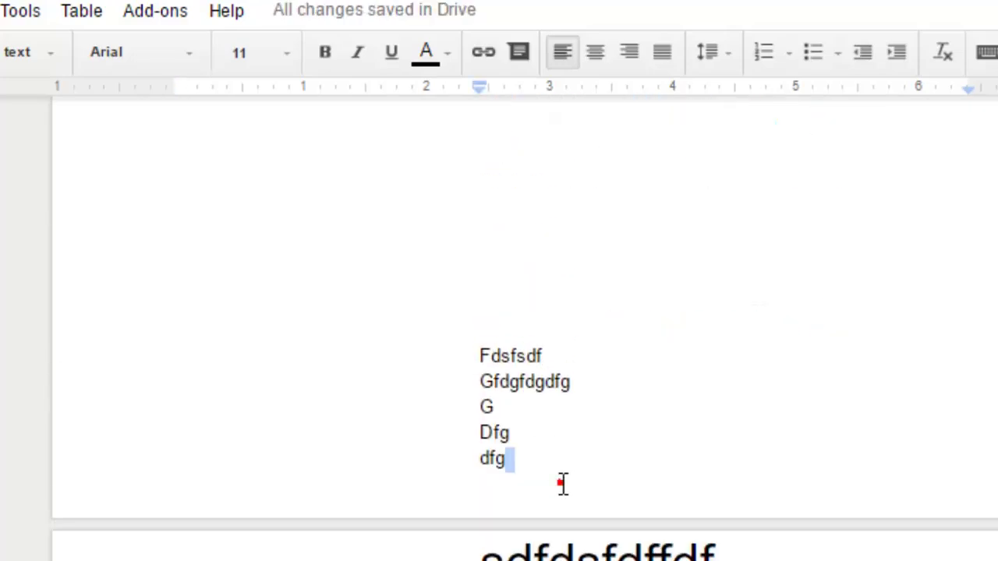
left_click(608, 465)
type("sdsdsd")
key("Return")
type("sdsdsds")
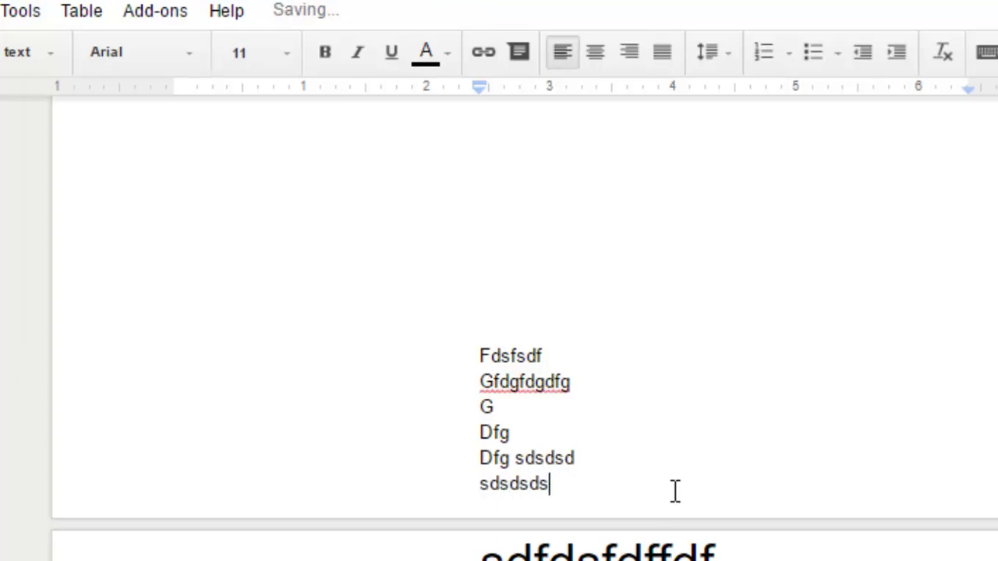
key("Return")
type("sdsdsdsdsdsd")
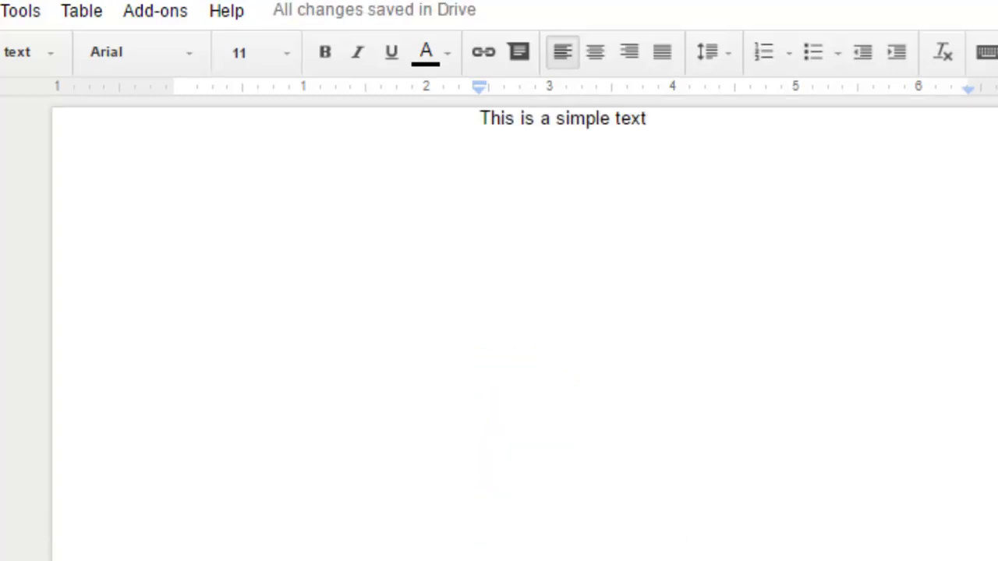
left_click(4, 11)
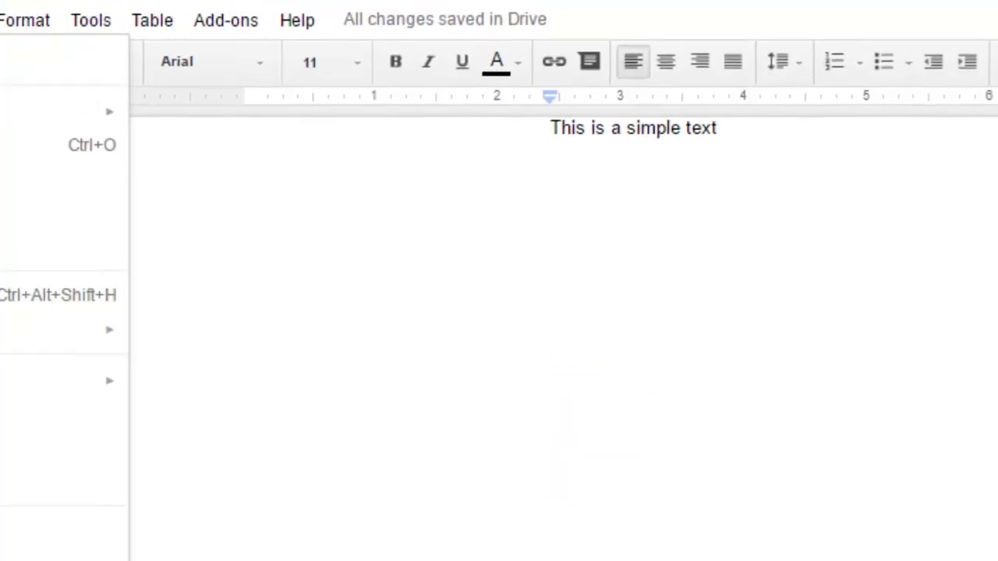
left_click_drag(60, 26, 142, 26)
left_click(146, 27)
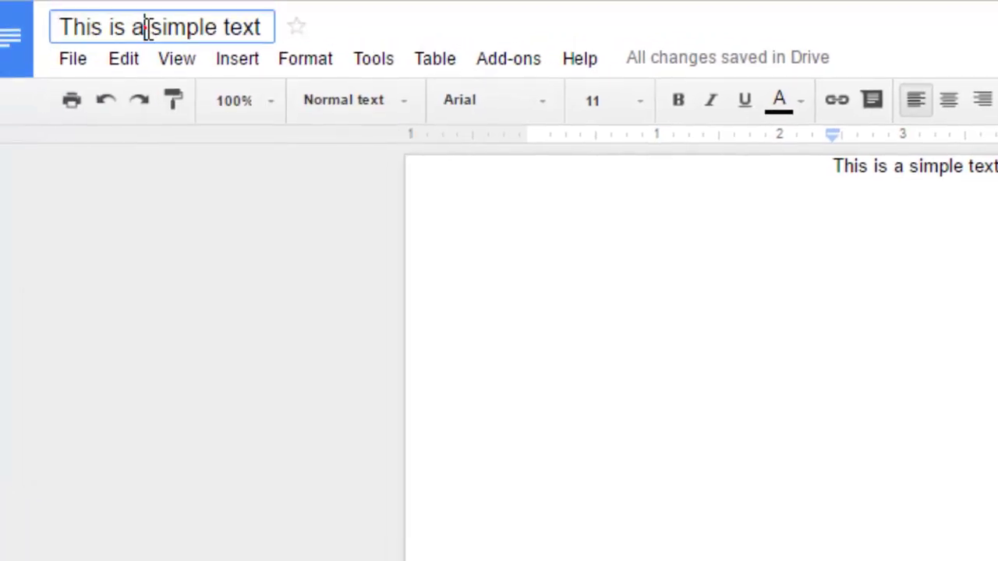
key("ctrl+a")
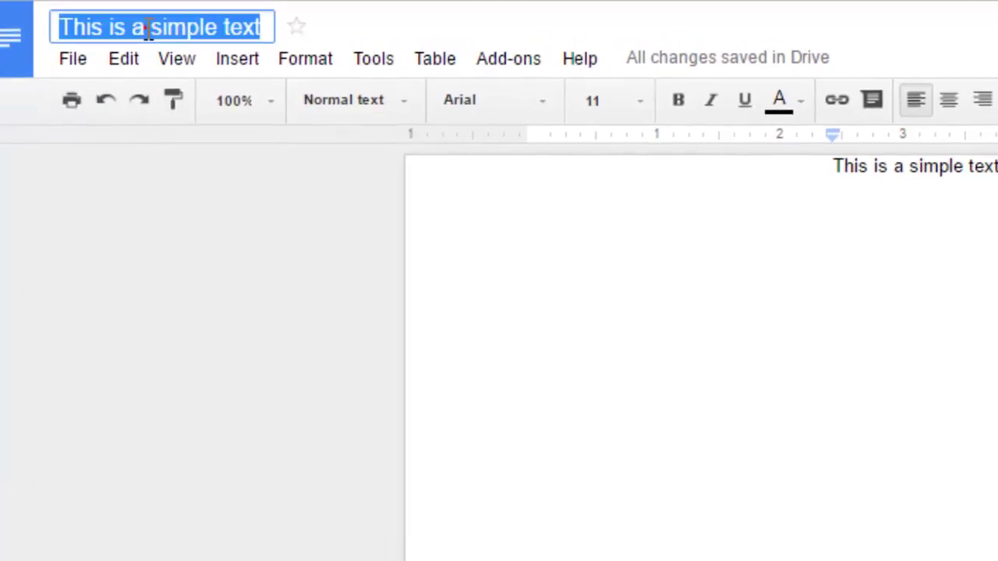
type("withiyt")
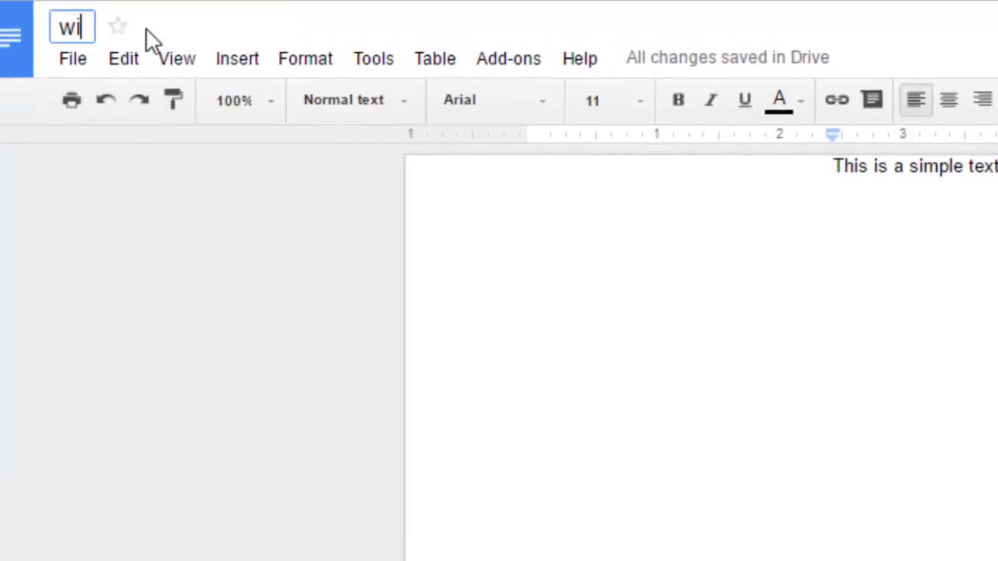
key("BackSpace")
key("BackSpace")
key("BackSpace")
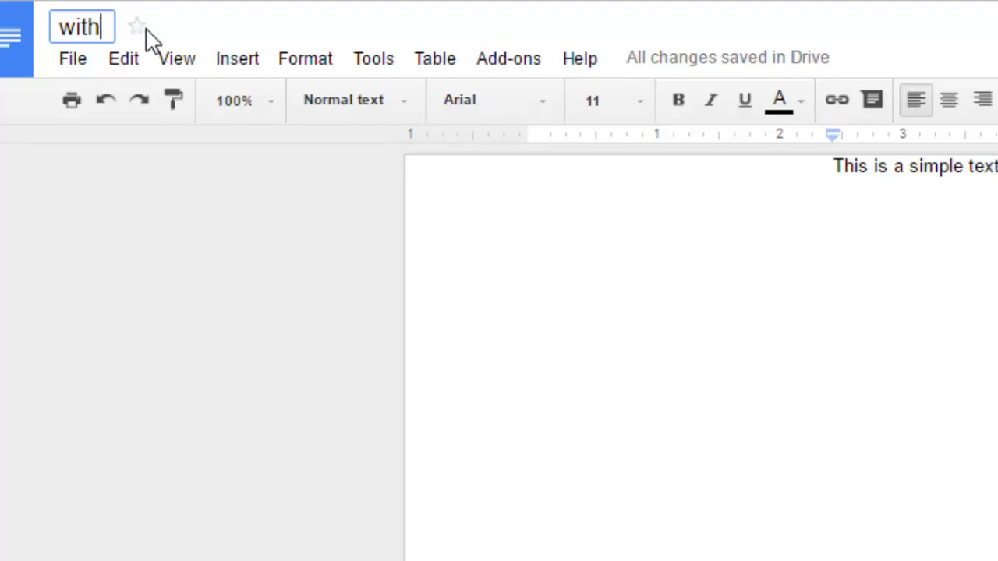
type("outheader")
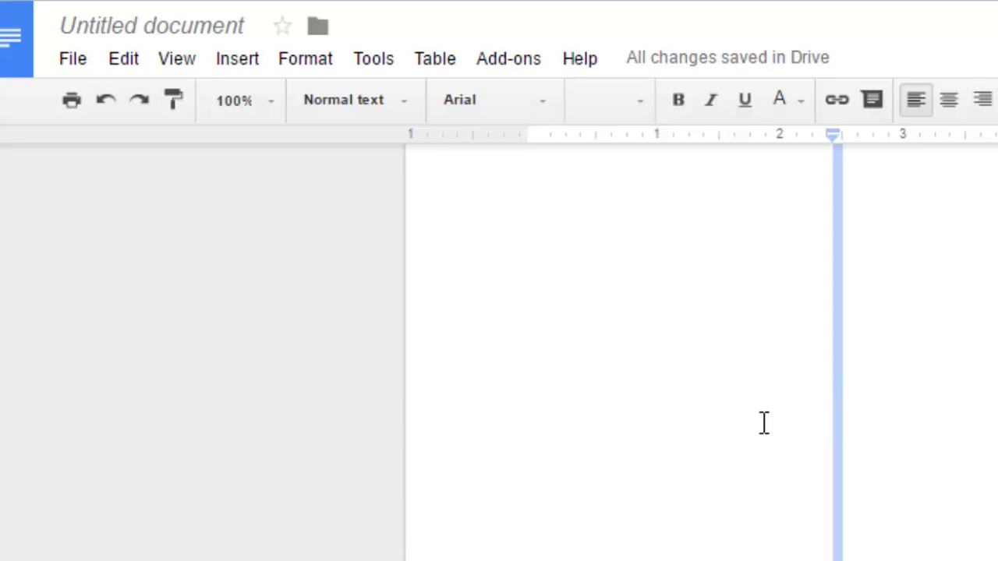
Step: Type 'head' in the page header, removing the mistaken text from page 2's header
left_click(718, 182)
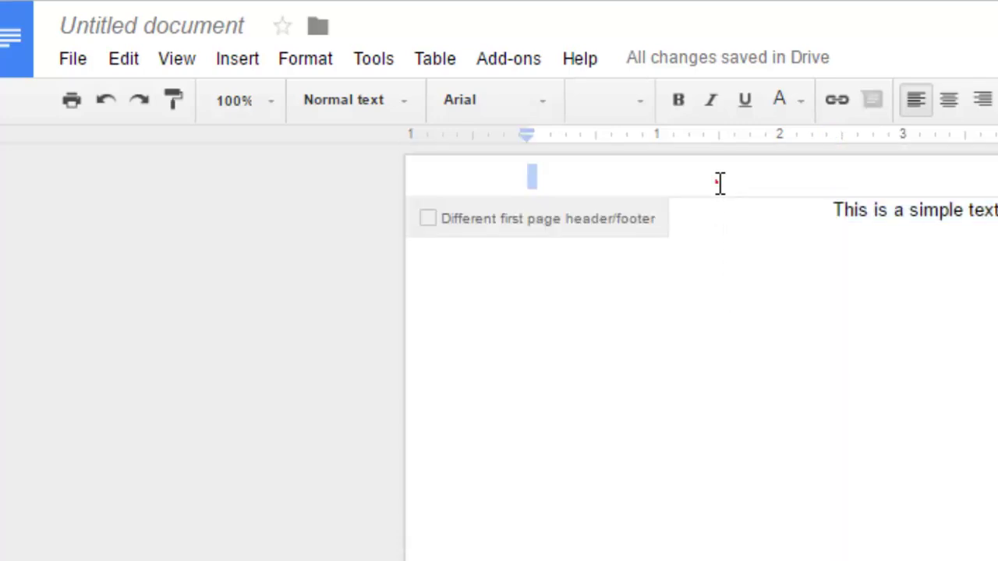
type("head")
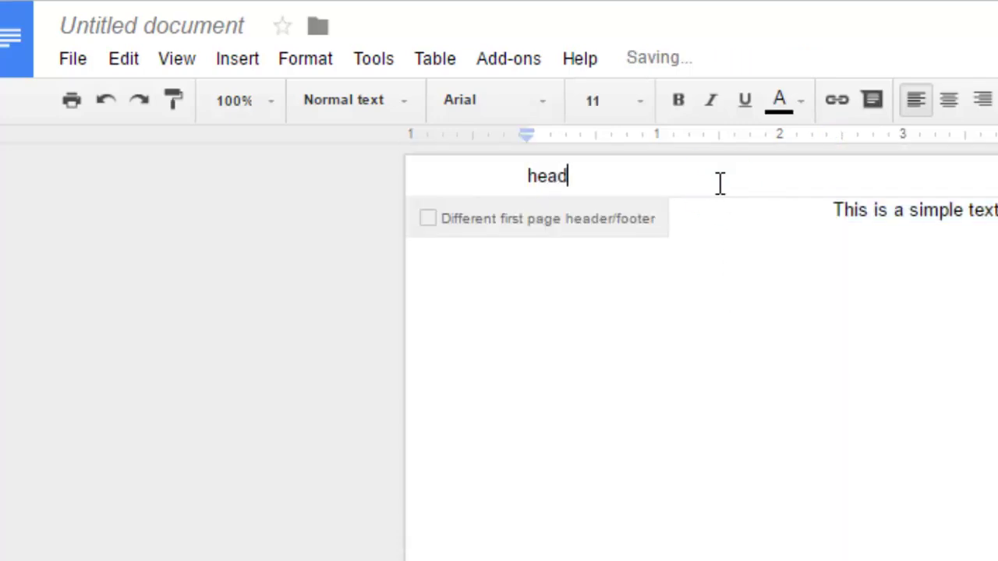
scroll(691, 545, "down", 5)
scroll(692, 553, "up", 3)
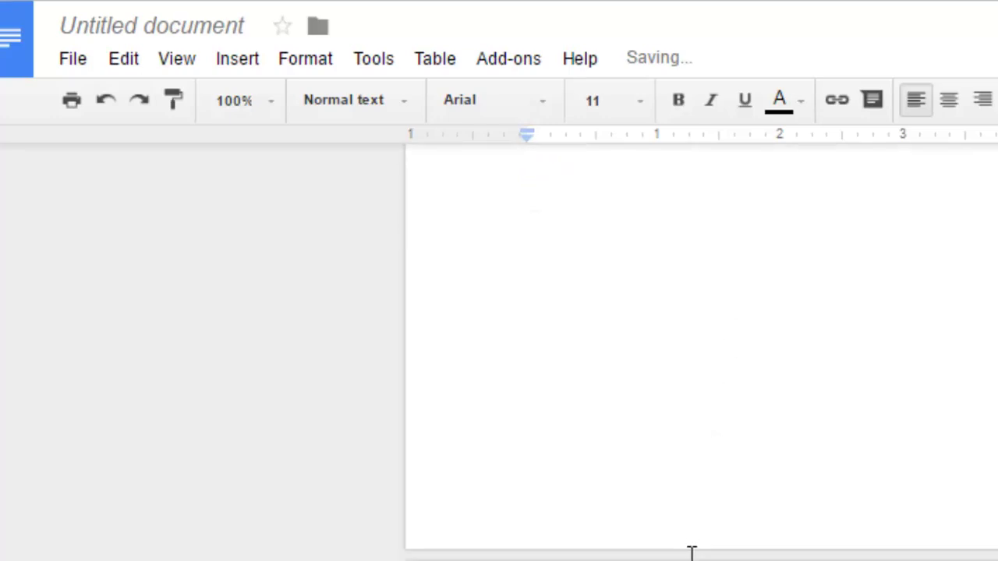
double_click(550, 397)
type("foot")
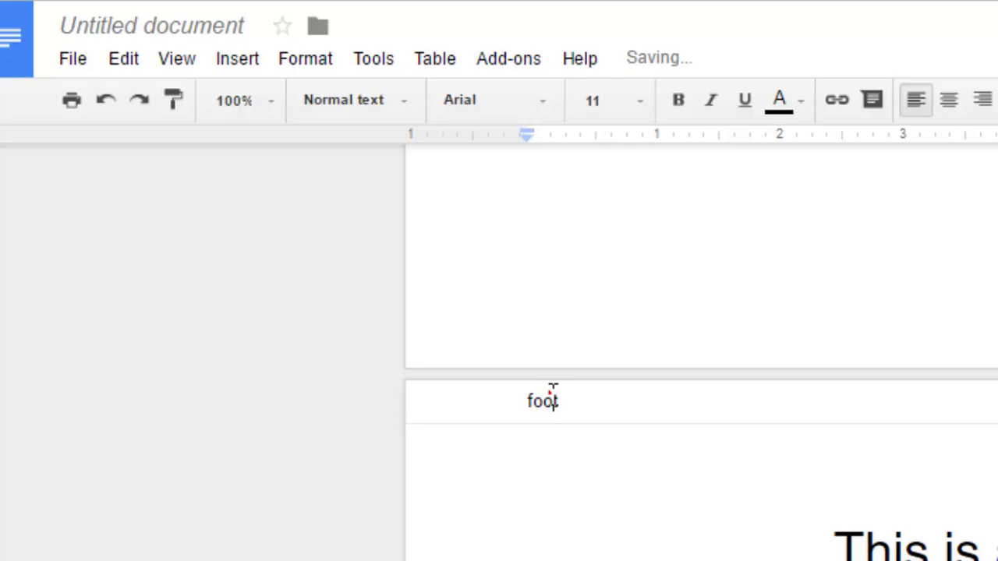
double_click(550, 397)
key("BackSpace")
Step: Type 'foot' in page 1's footer and return to the body
left_click(530, 325)
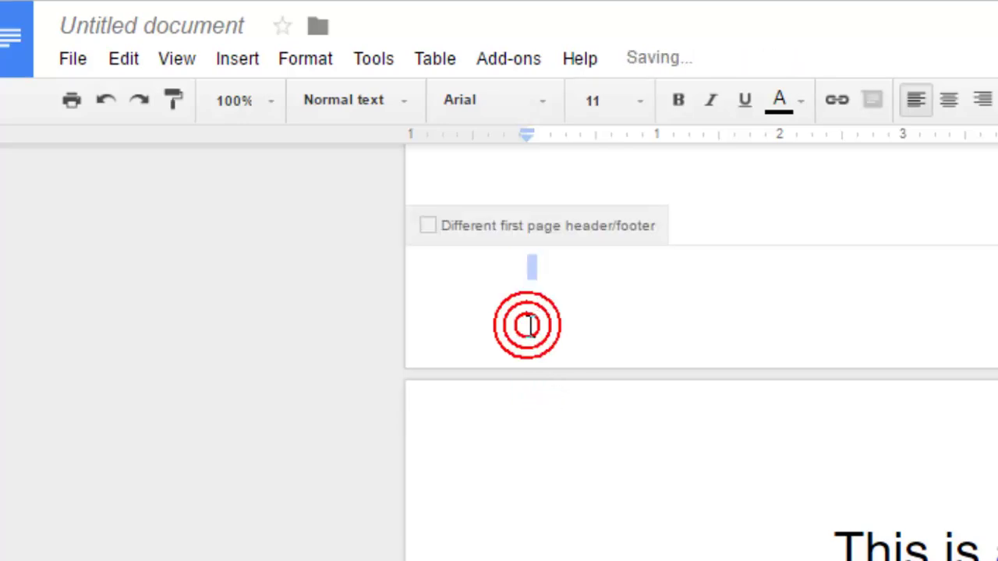
type("foot")
scroll(683, 425, "up", 3)
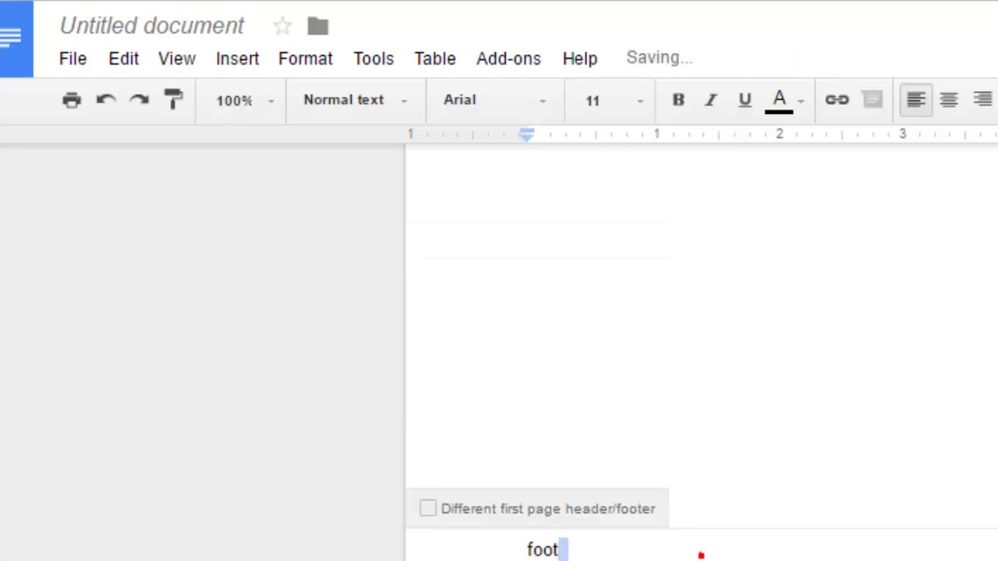
left_click(785, 336)
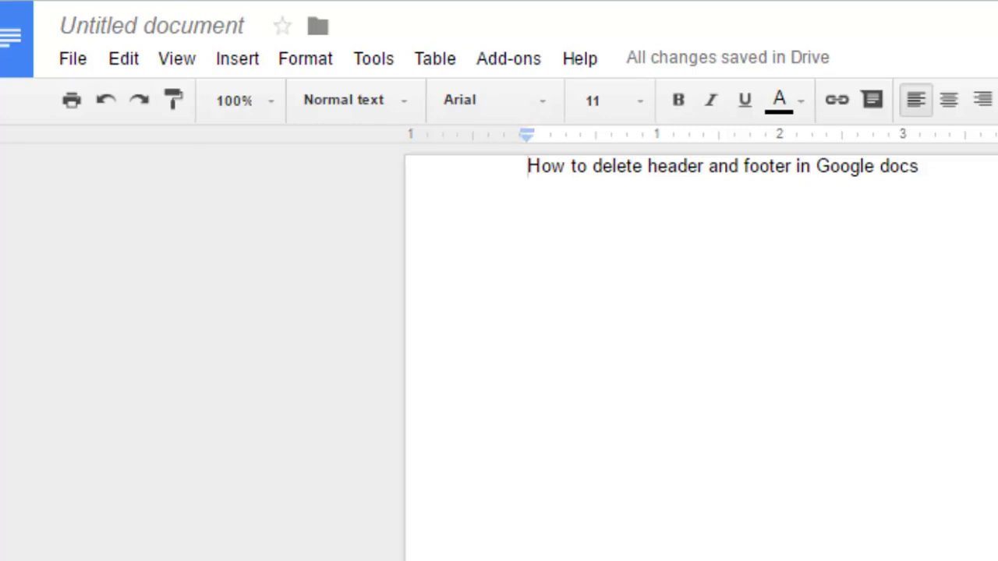
Step: Create a new blank Google Docs document from the File menu
scroll(701, 351, "down", 5)
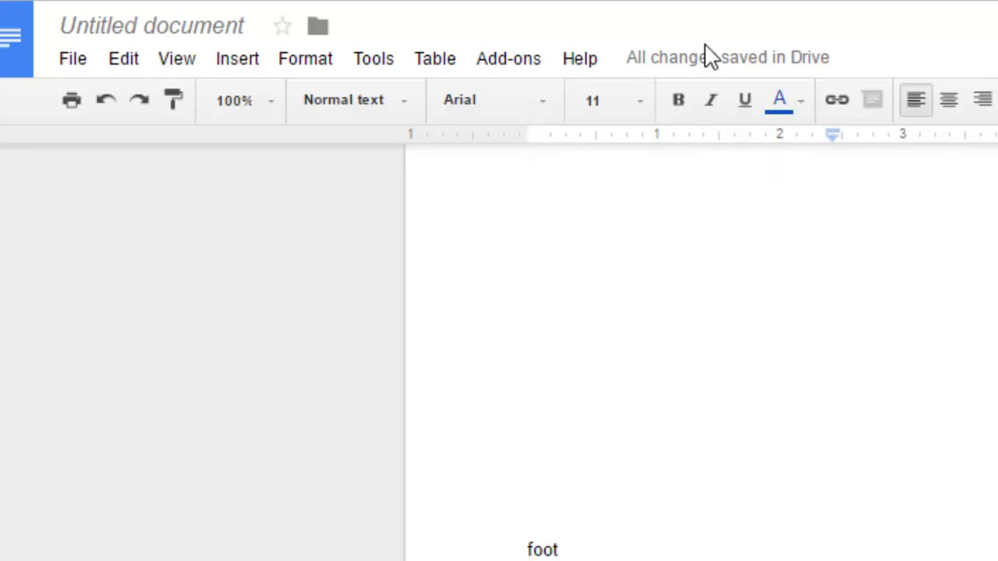
left_click(79, 55)
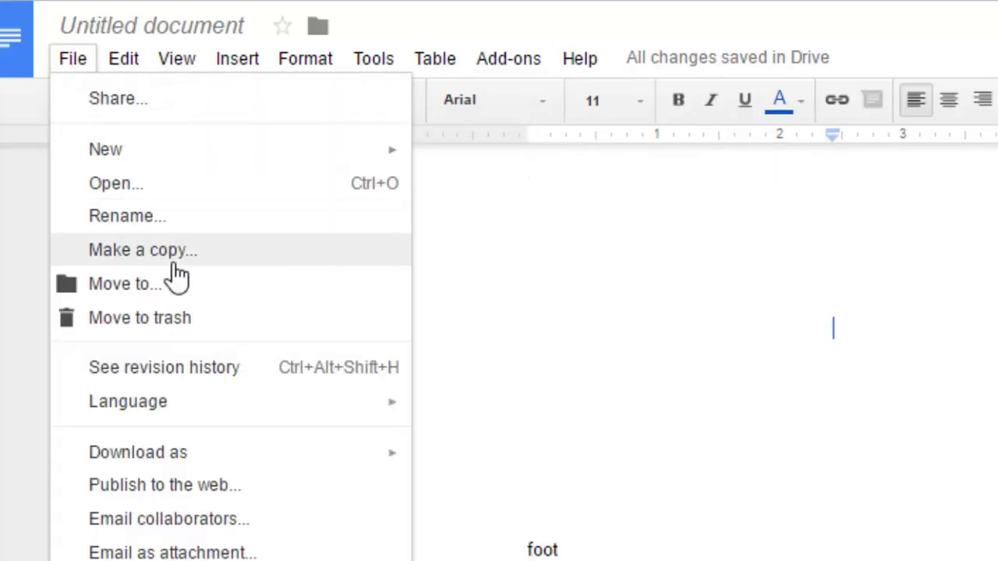
mouse_move(296, 167)
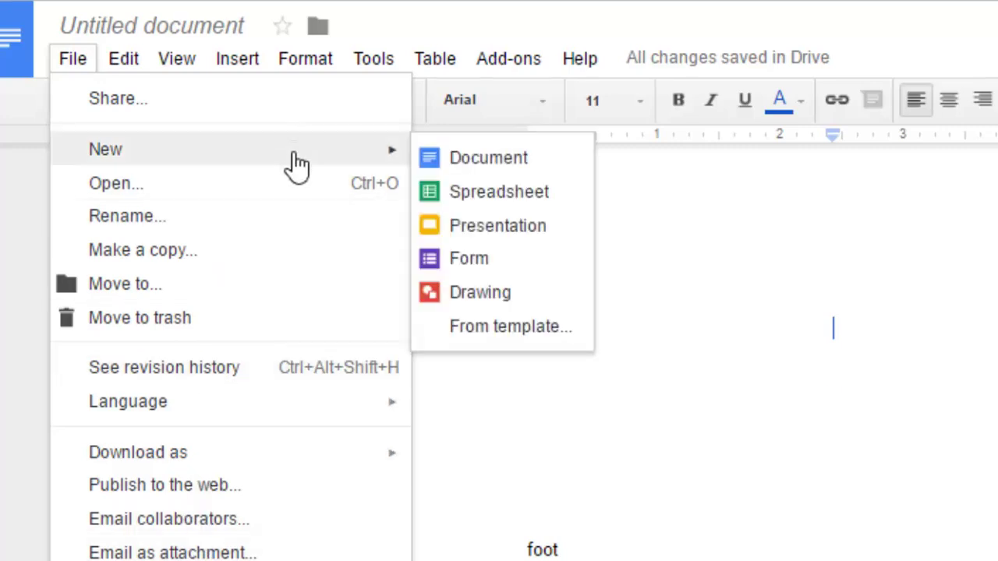
left_click(491, 160)
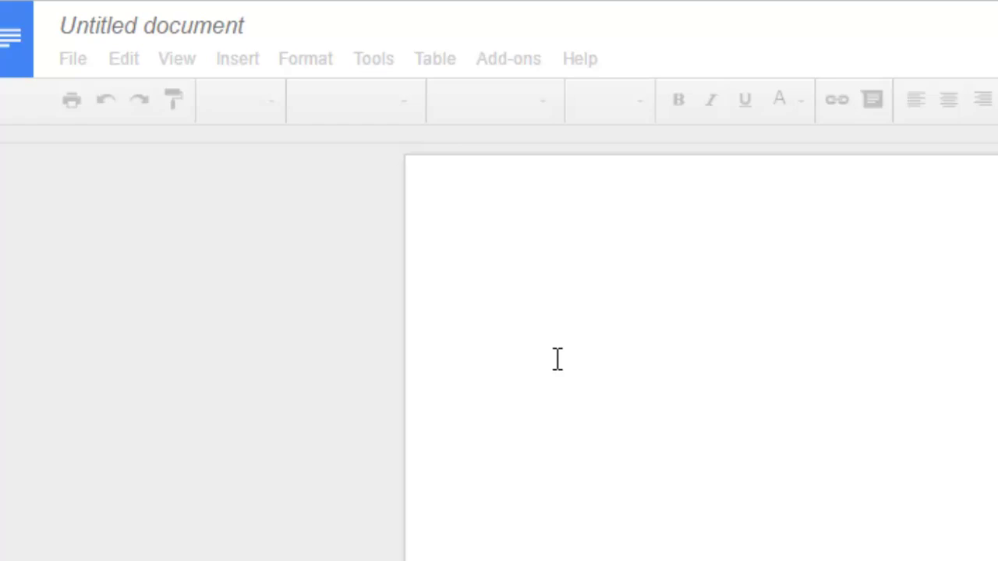
Step: In Page setup, set the top and bottom margins to 0 inches and apply
left_click(75, 61)
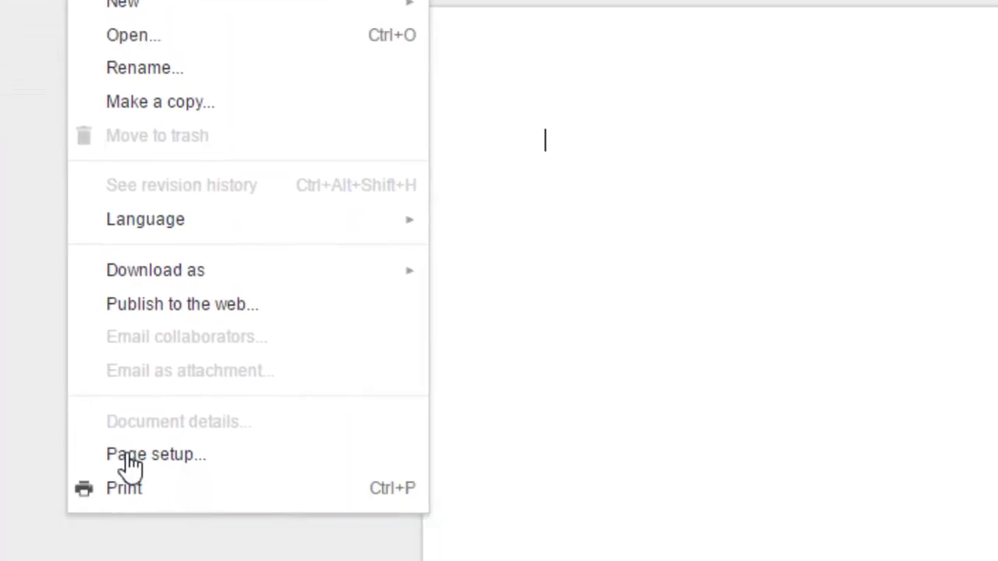
left_click(127, 453)
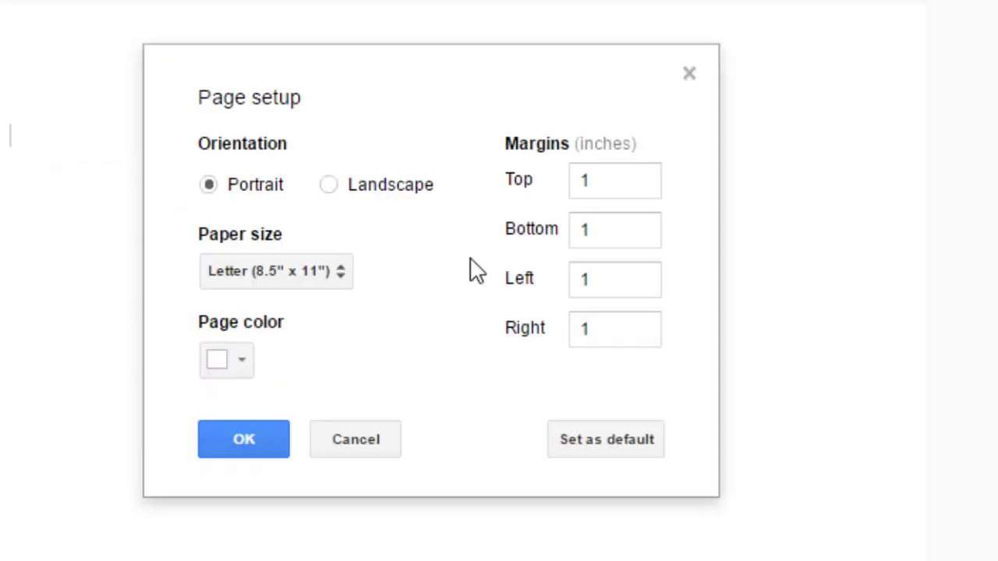
left_click(625, 168)
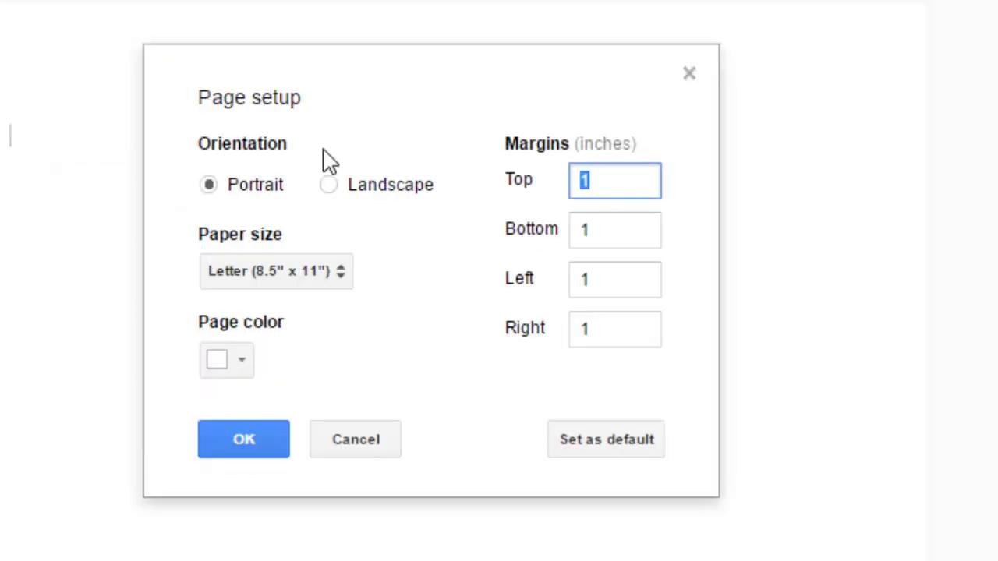
left_click(630, 229)
type("0")
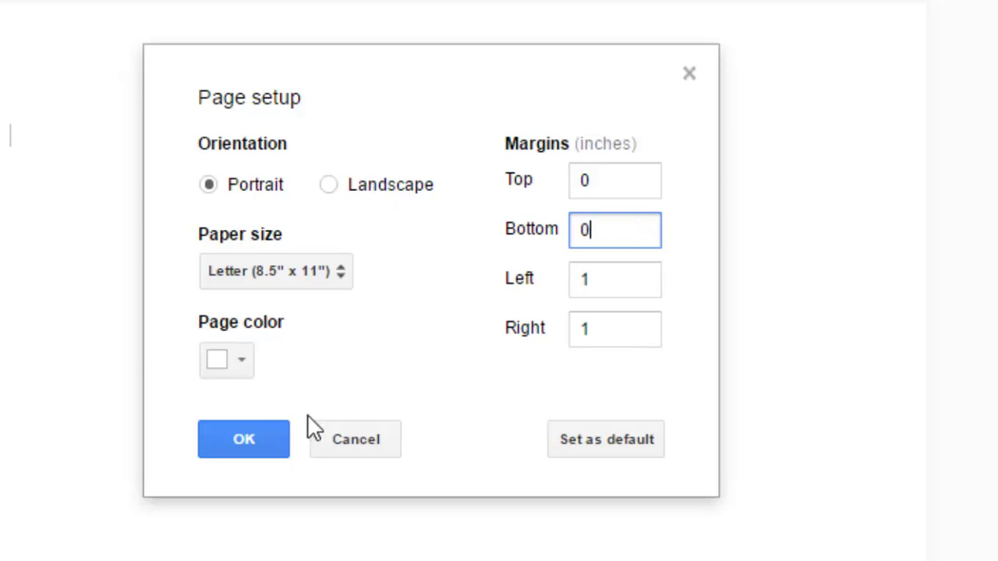
left_click(277, 433)
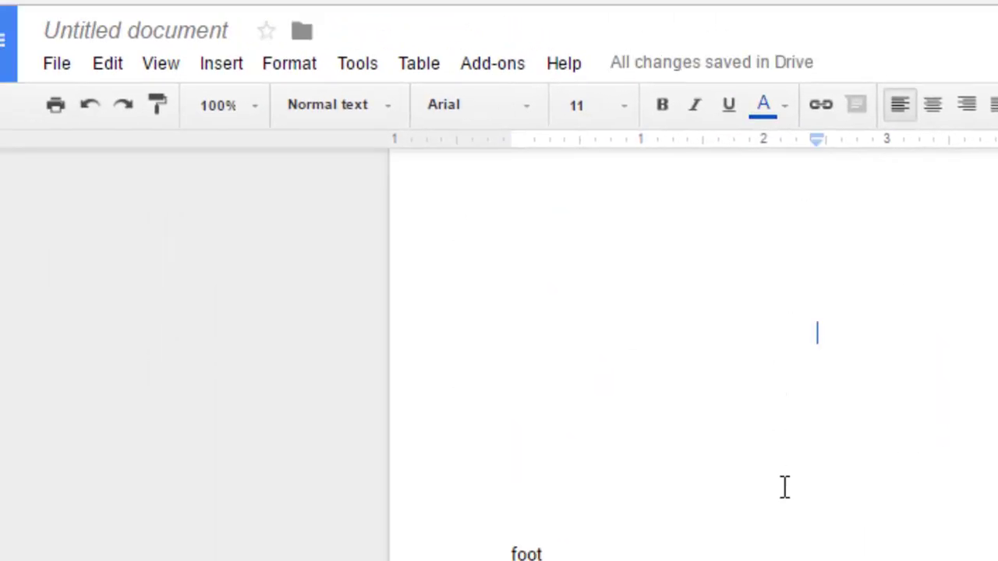
Step: Paste 'This is a simple text' back at the page's top edge, caret at its end
key("BackSpace")
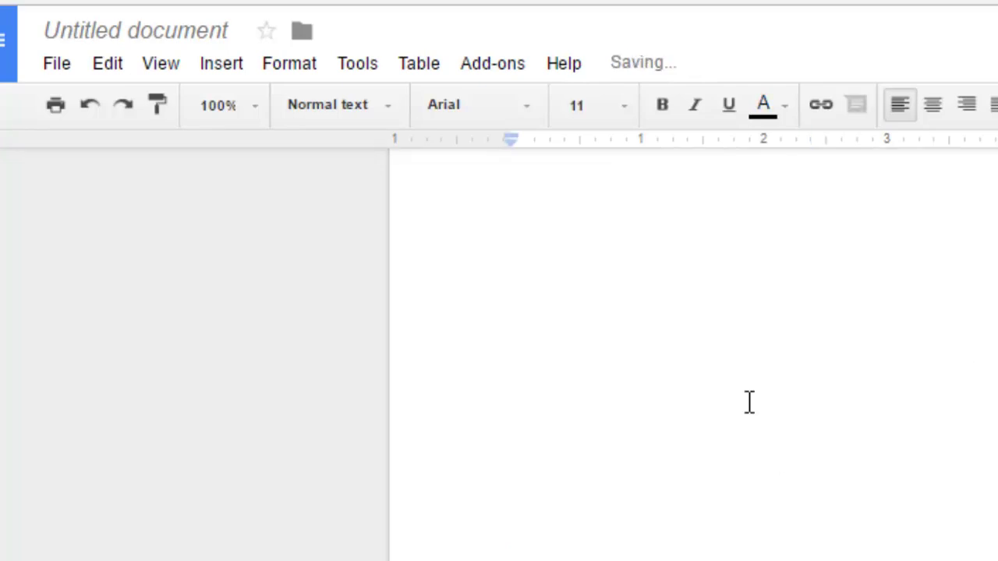
type("This is a simple text")
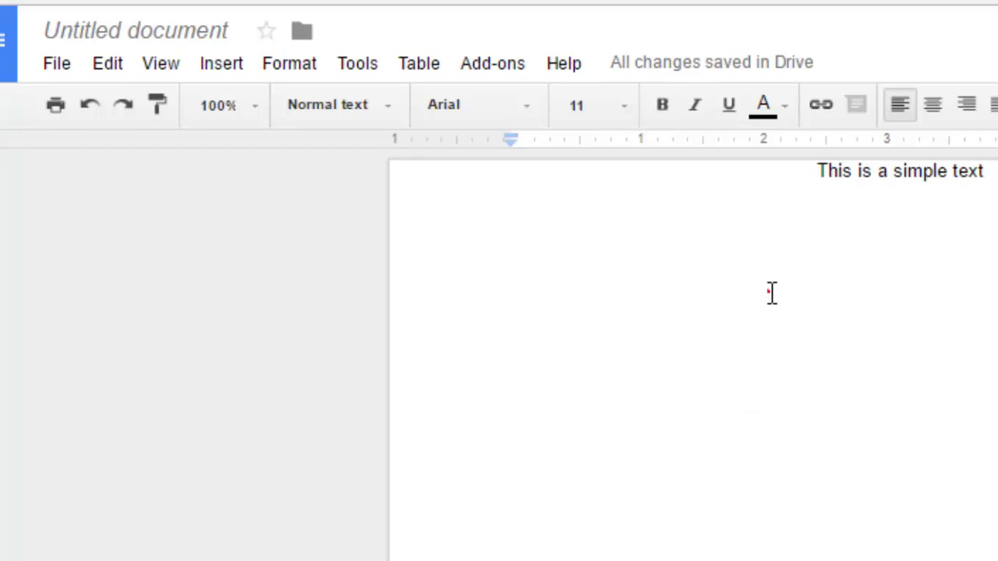
left_click(771, 294)
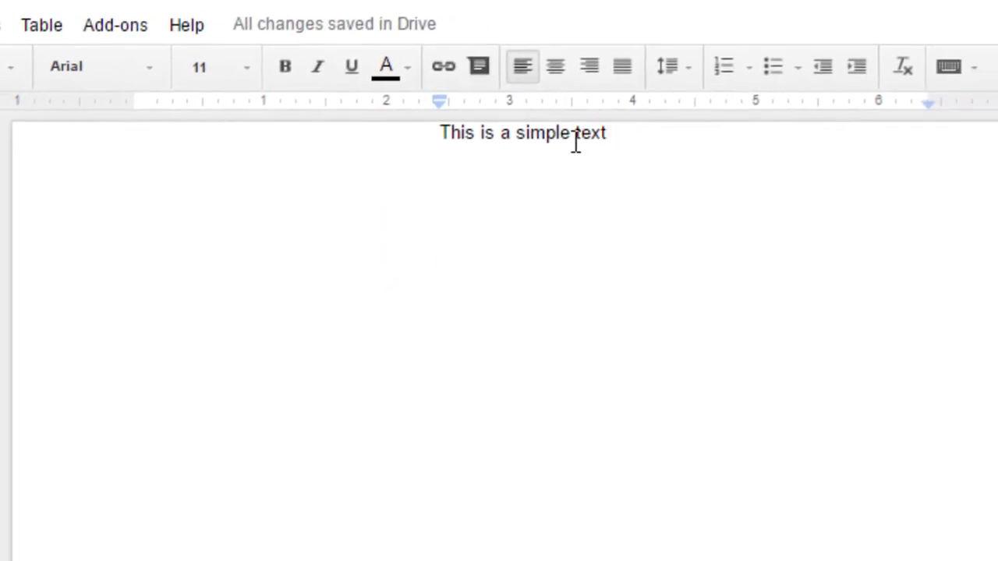